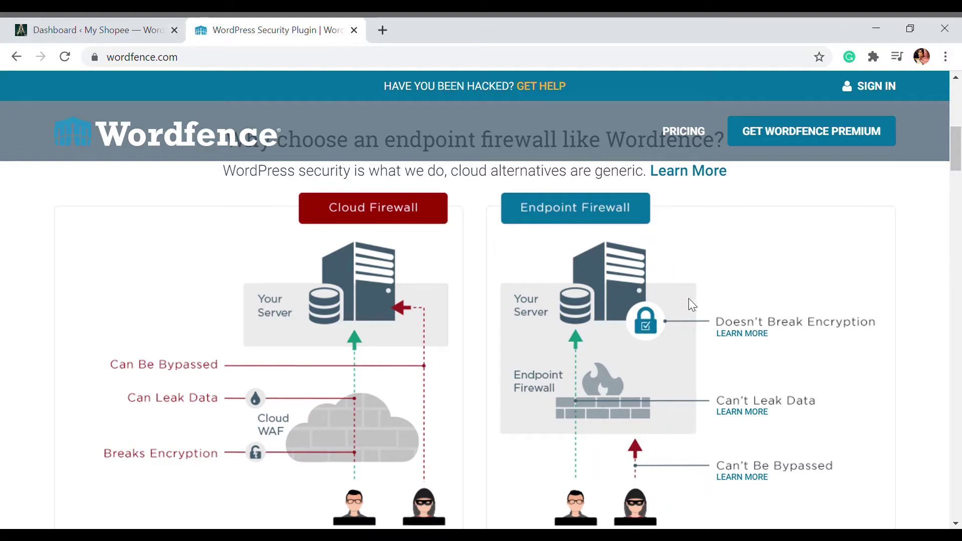
Step: Scroll the wordfence.com homepage back up to its WordPress security headline
scroll(700, 324, "down", 1)
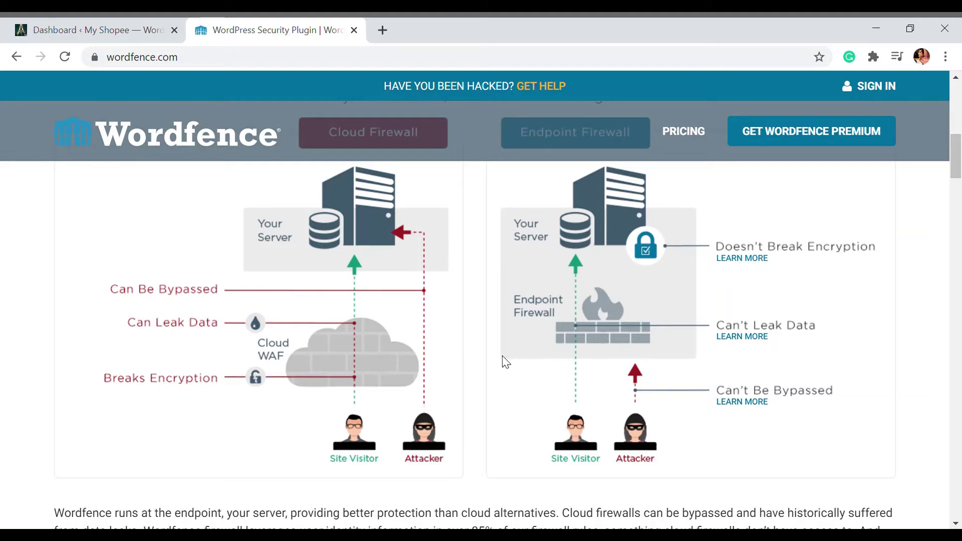
scroll(504, 360, "up", 10)
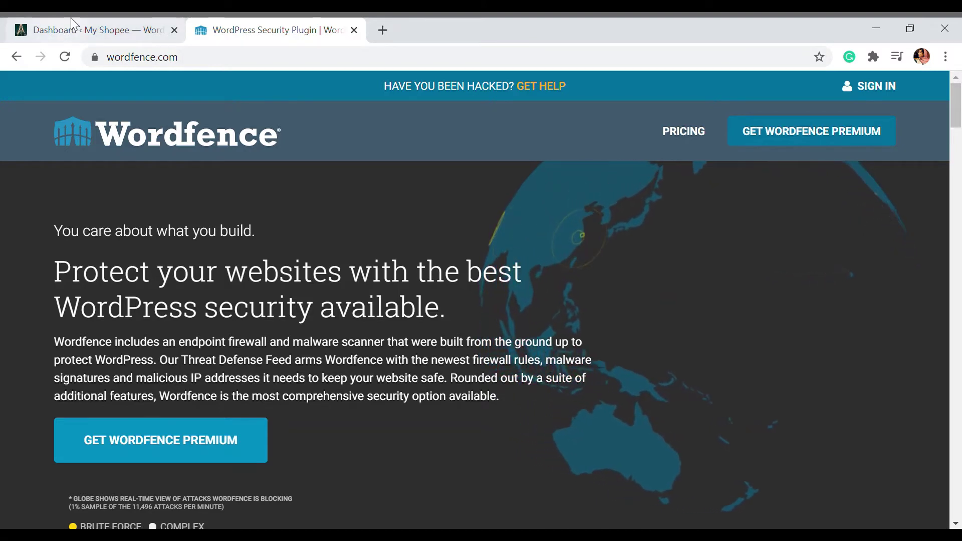
Step: Find Wordfence Security 7.4.14 via Plugins > Add New, then install and activate it
left_click(65, 31)
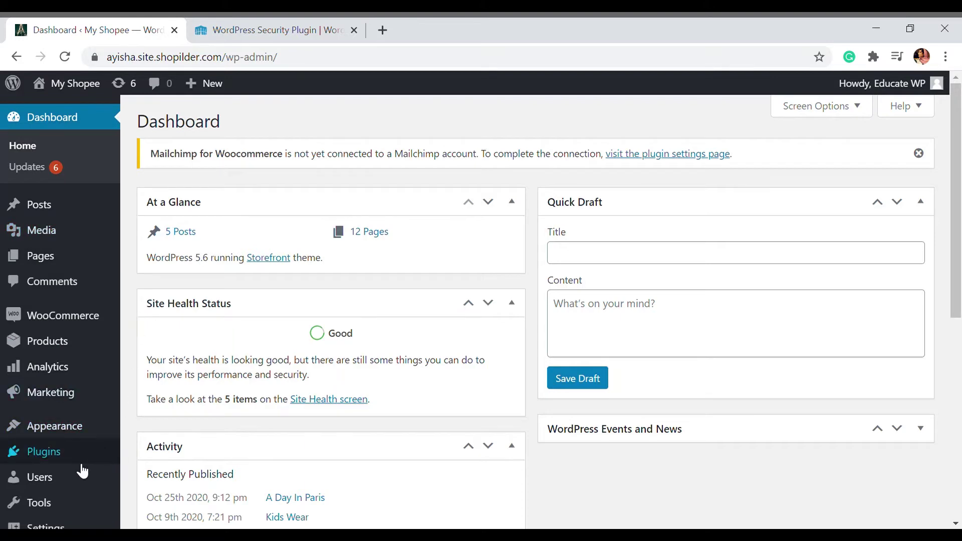
mouse_move(79, 465)
left_click(164, 469)
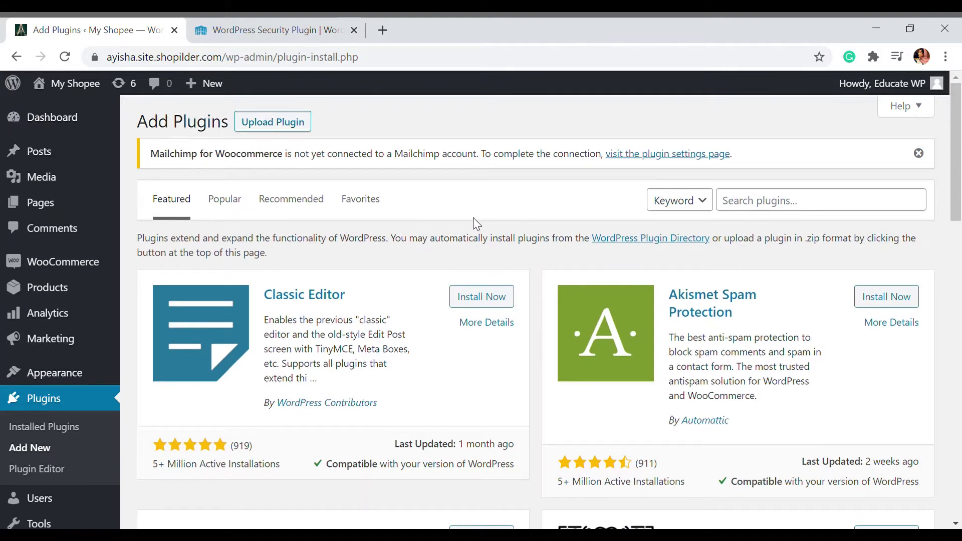
left_click(731, 203)
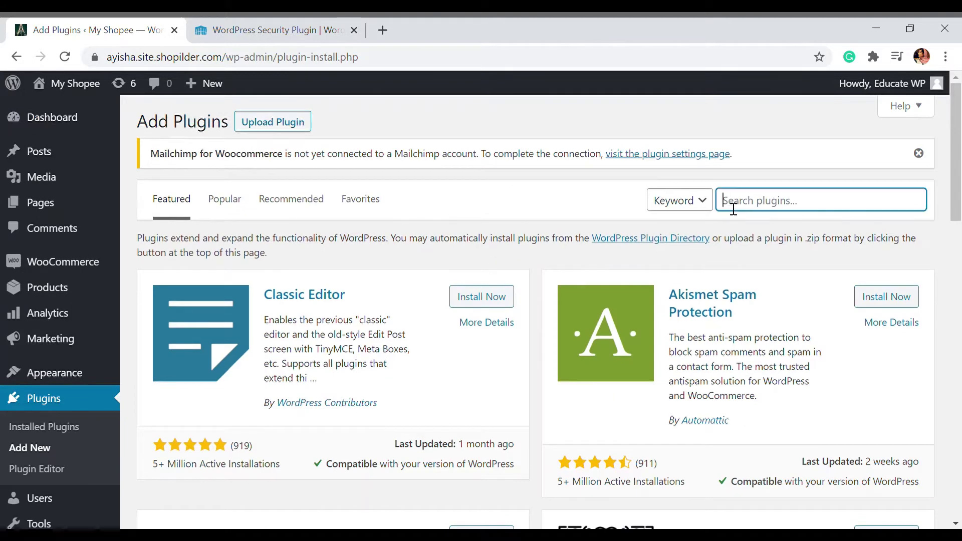
type("Wordf")
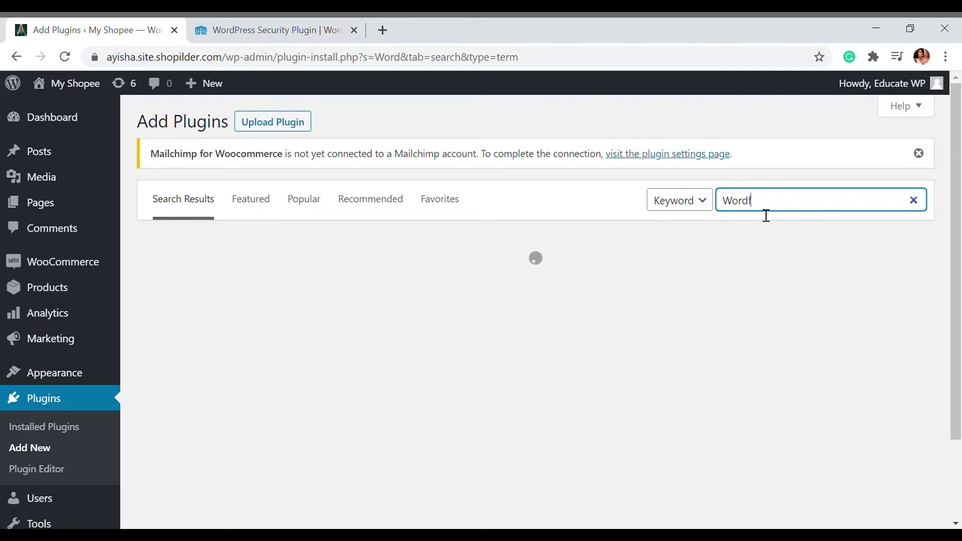
type("ence")
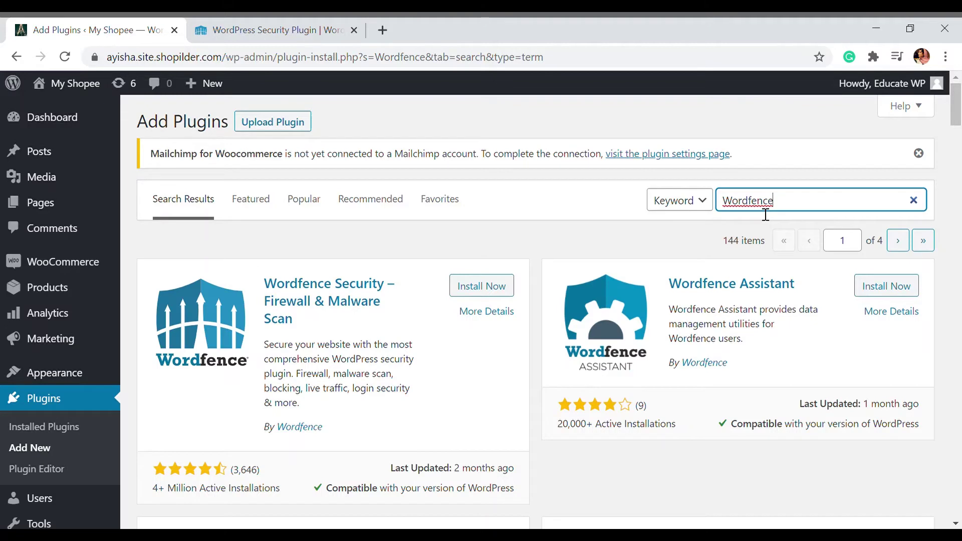
left_click(503, 295)
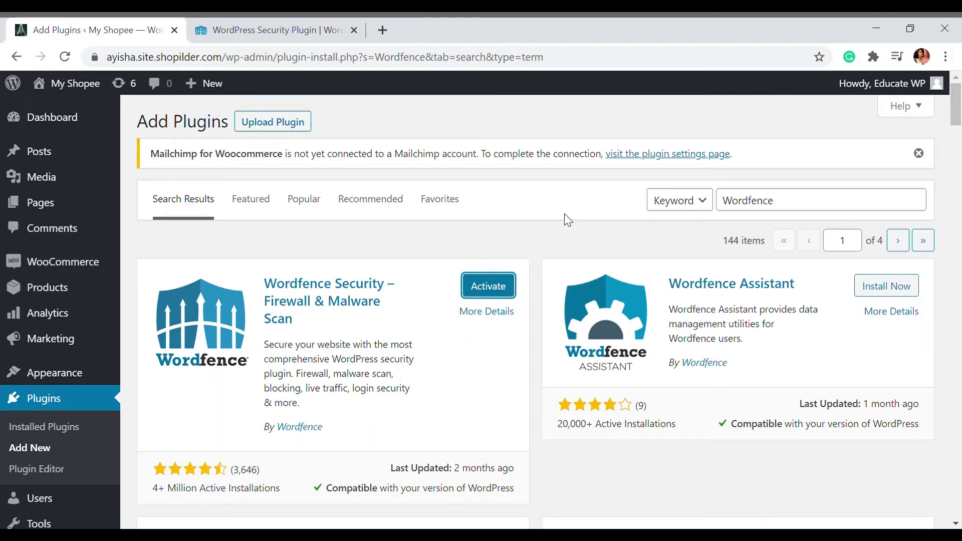
left_click(485, 280)
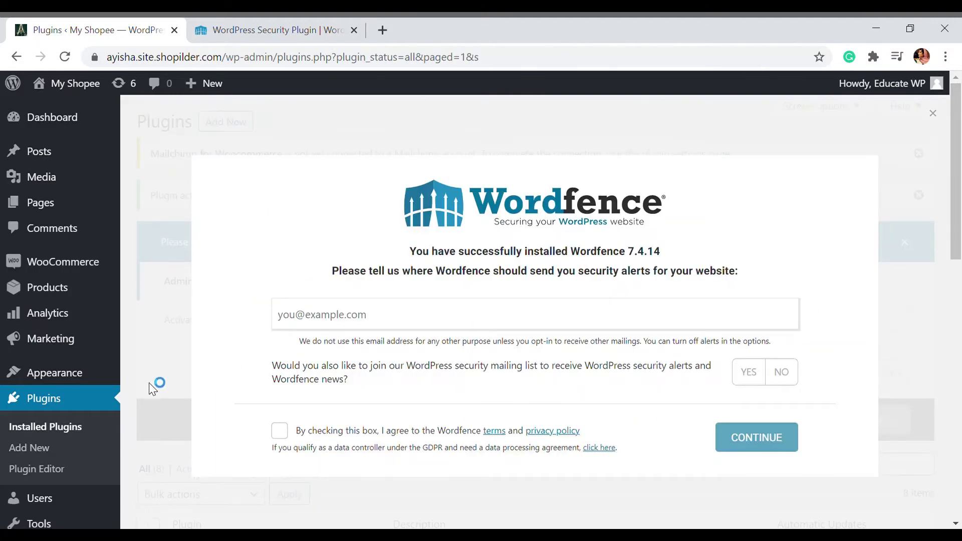
Step: Open the Wordfence plugin pages and resume its incomplete installation
scroll(105, 405, "down", 5)
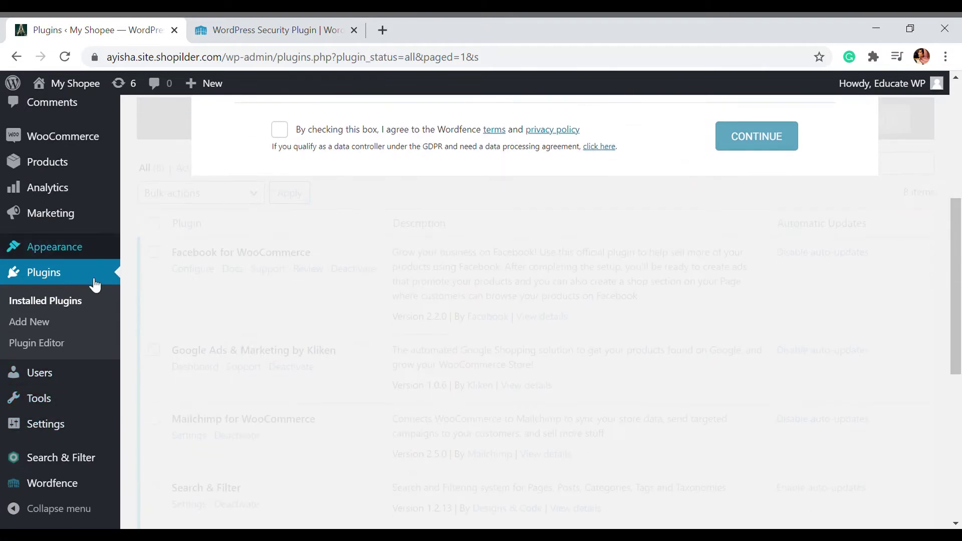
scroll(85, 493, "down", 1)
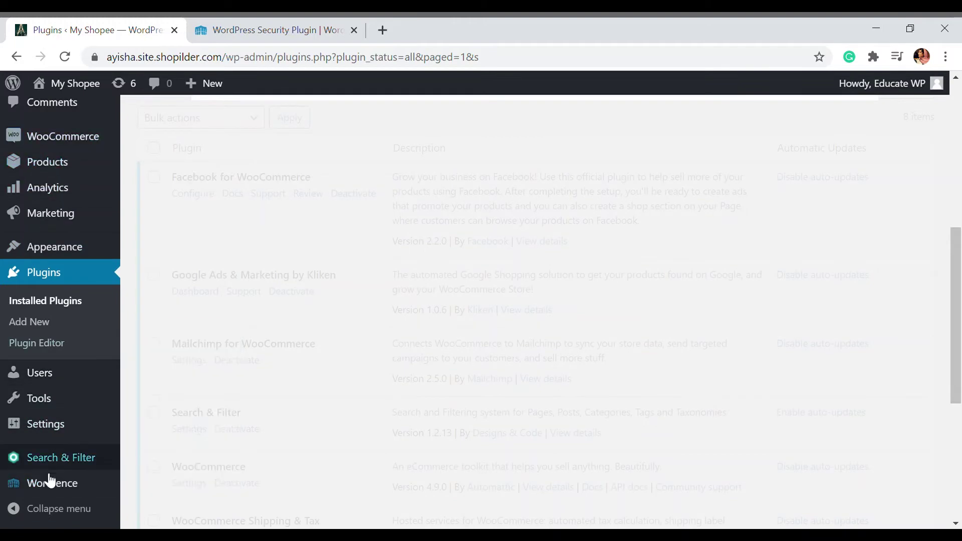
left_click(47, 492)
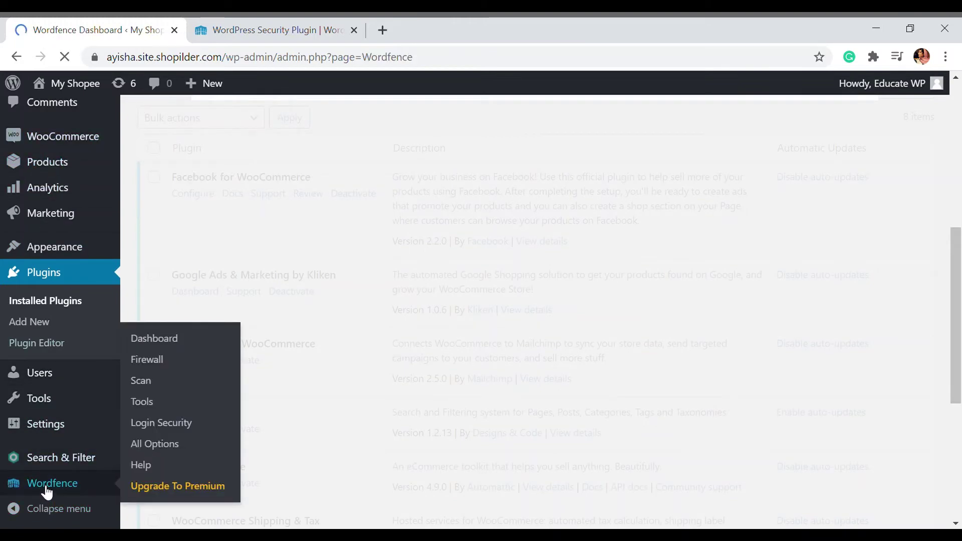
scroll(69, 483, "down", 3)
scroll(50, 470, "down", 2)
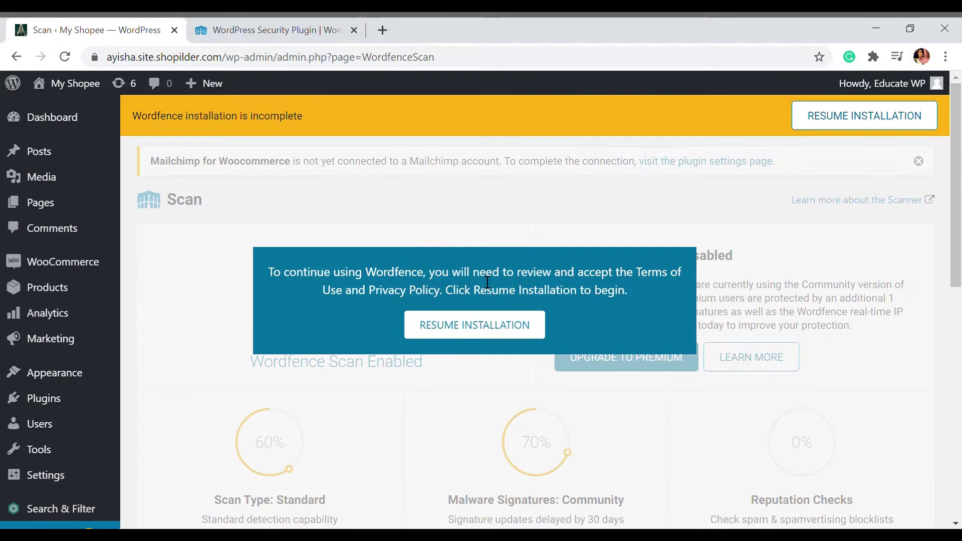
left_click(466, 331)
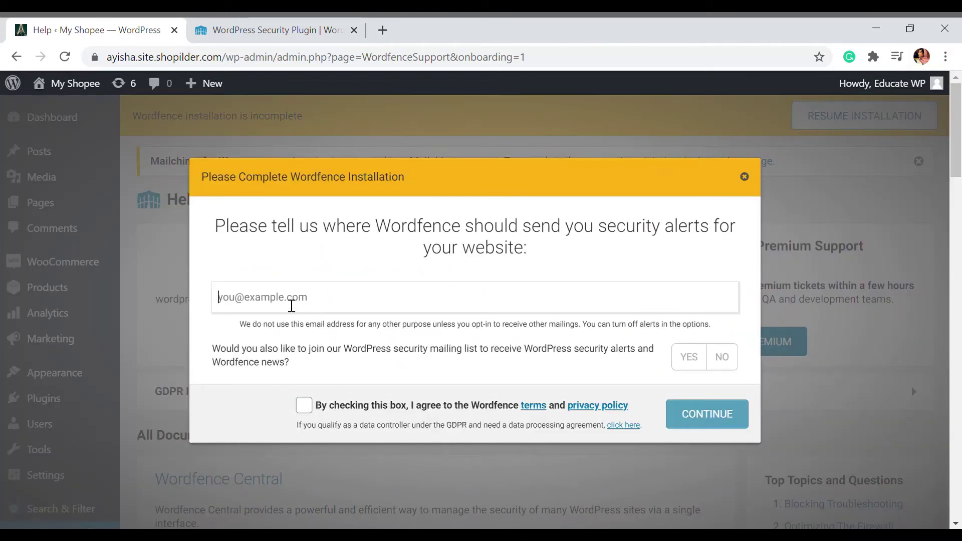
Step: Enter the alert e-mail, accept the terms, join the mailing list, and skip premium
left_click(292, 305)
left_click(280, 331)
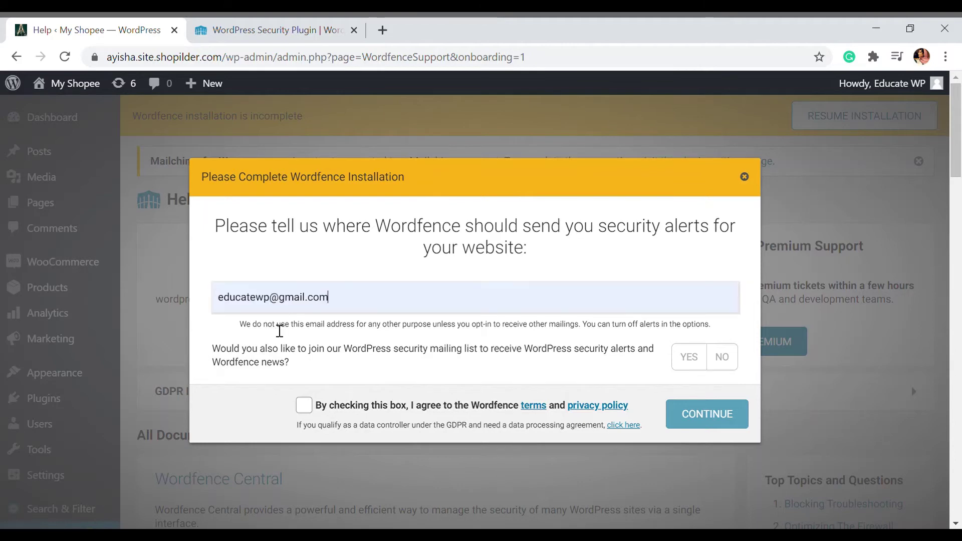
left_click(304, 404)
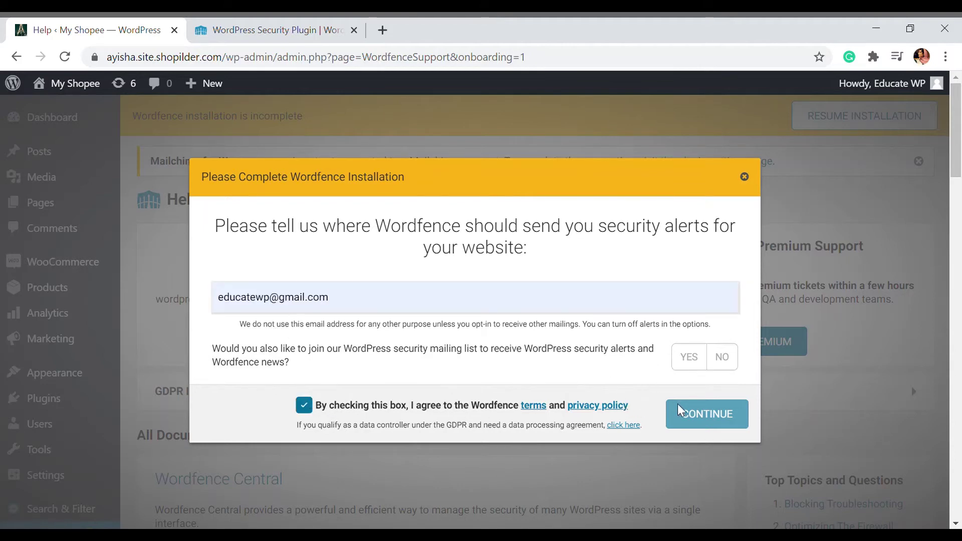
left_click(689, 356)
left_click(703, 419)
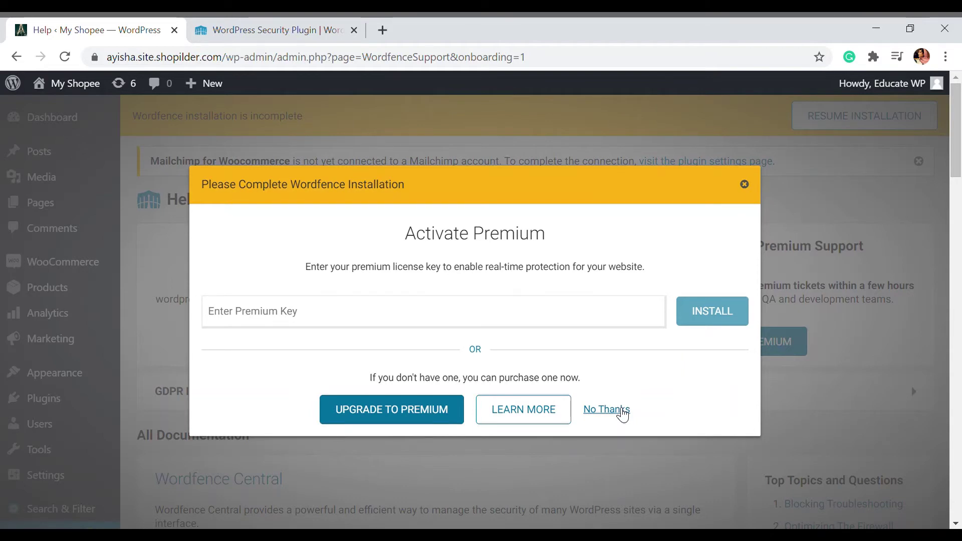
left_click(622, 415)
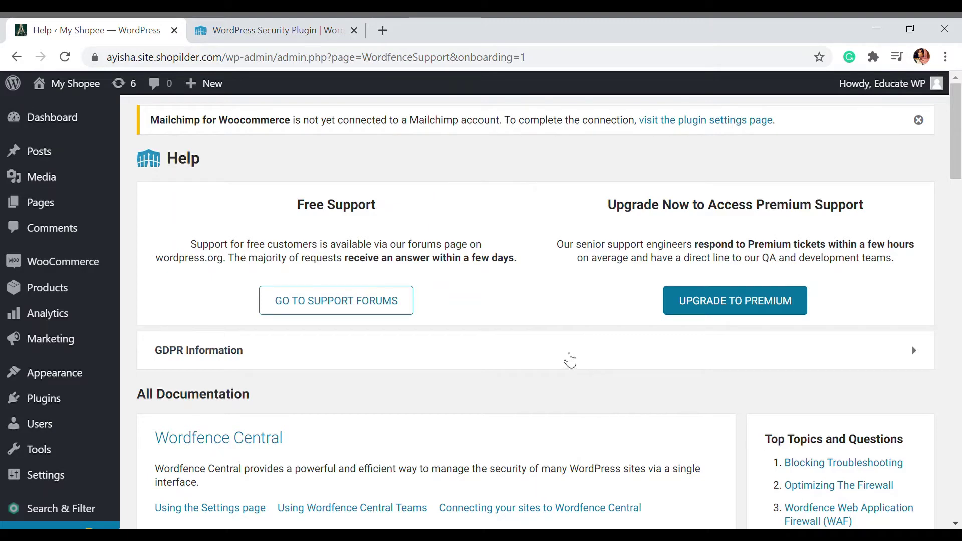
Step: Open Wordfence > Scan and step through the intro tour with Next and Got It
scroll(569, 359, "down", 6)
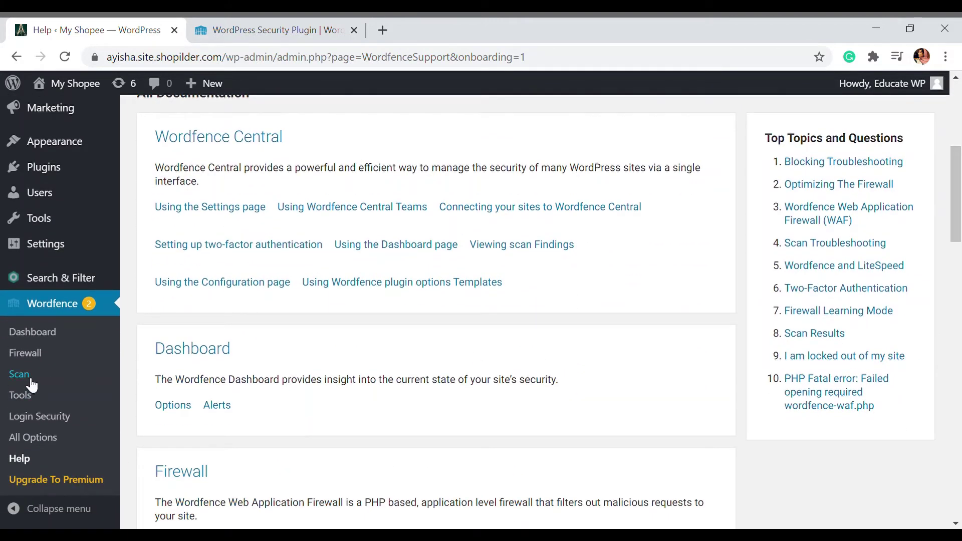
left_click(30, 381)
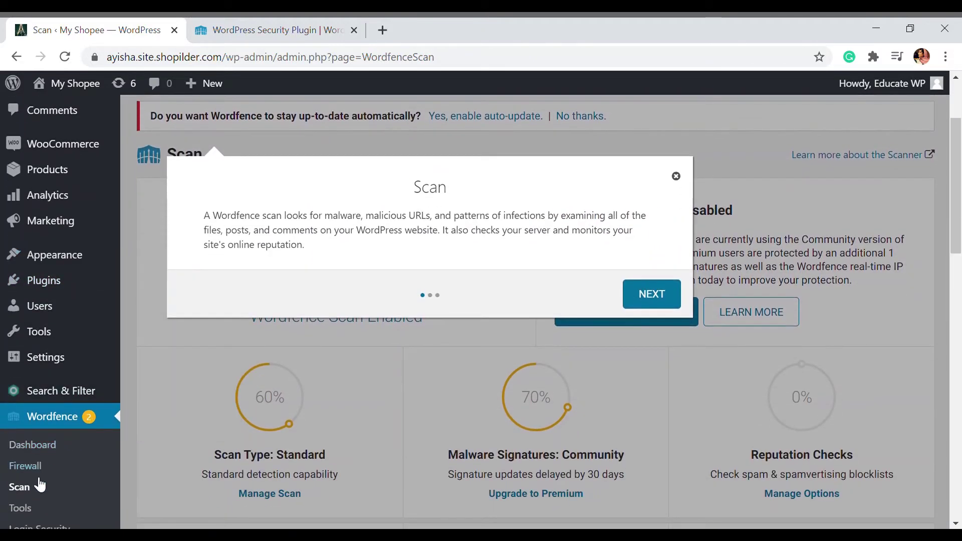
left_click(657, 296)
left_click(633, 324)
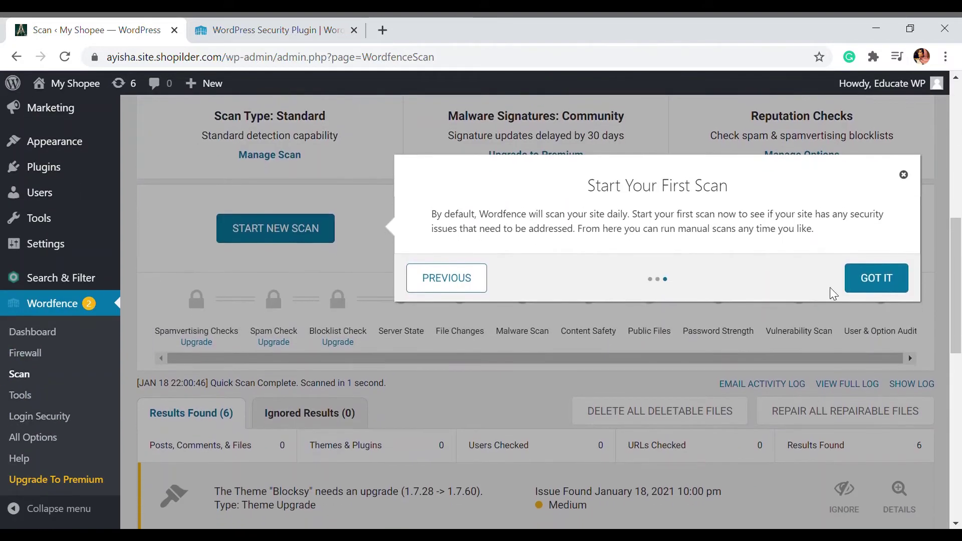
left_click(869, 291)
mouse_move(521, 357)
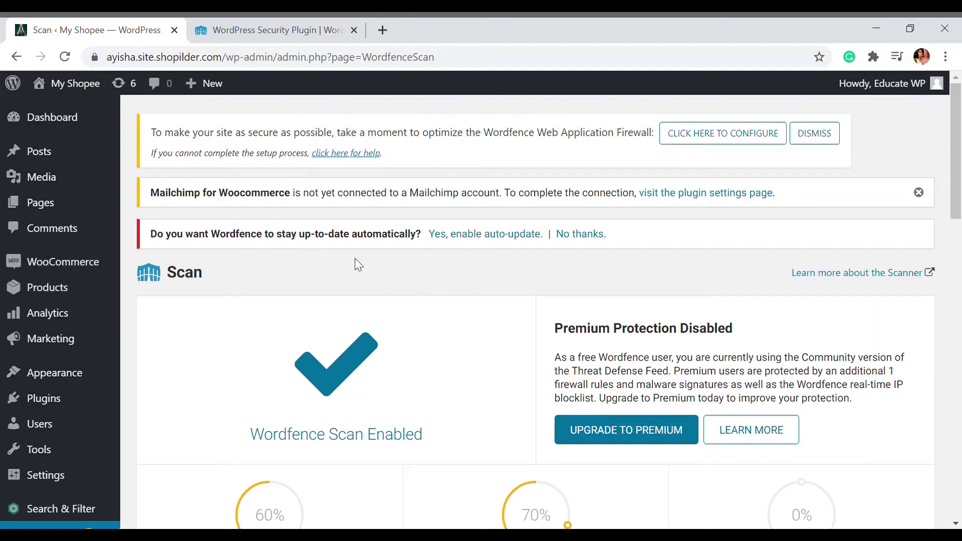
scroll(354, 260, "down", 2)
scroll(524, 317, "down", 4)
scroll(322, 275, "up", 4)
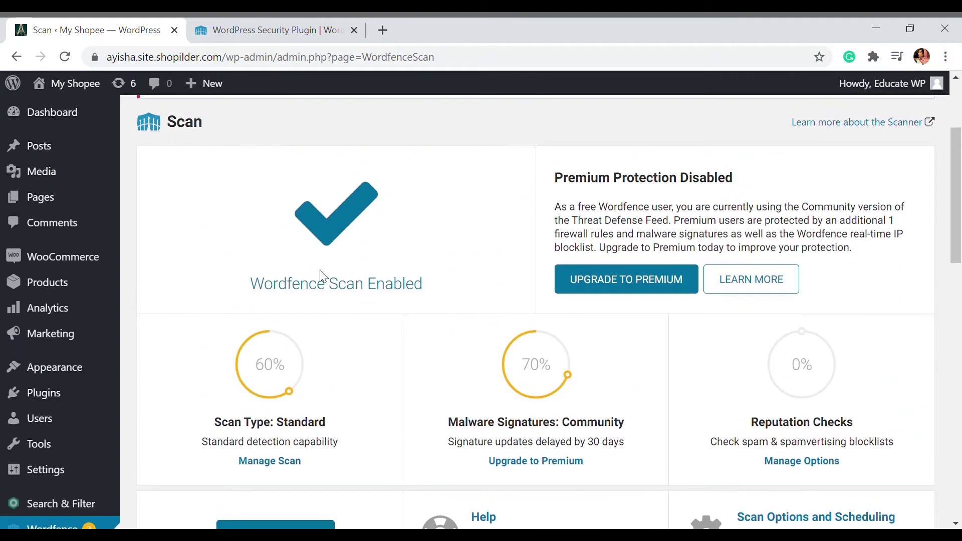
scroll(496, 298, "down", 4)
scroll(286, 258, "up", 2)
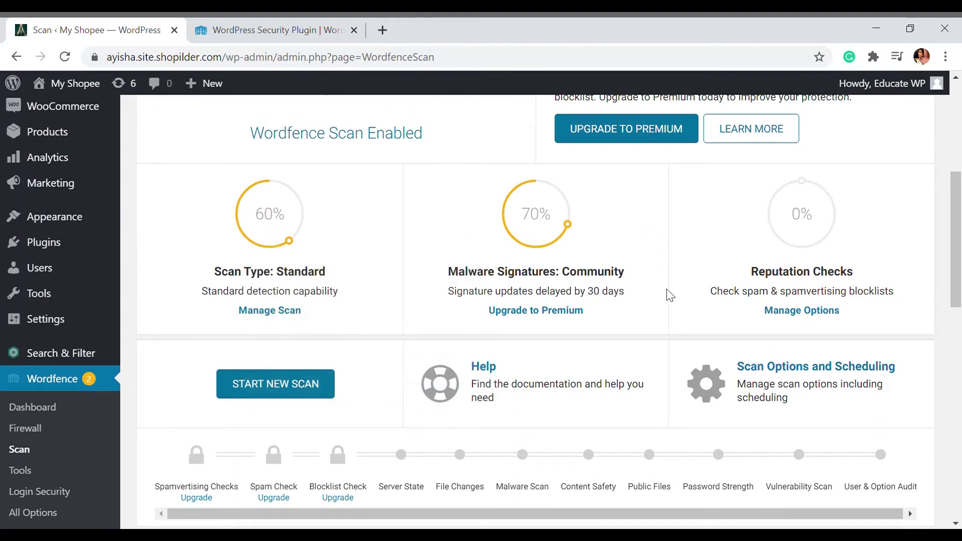
scroll(761, 304, "down", 5)
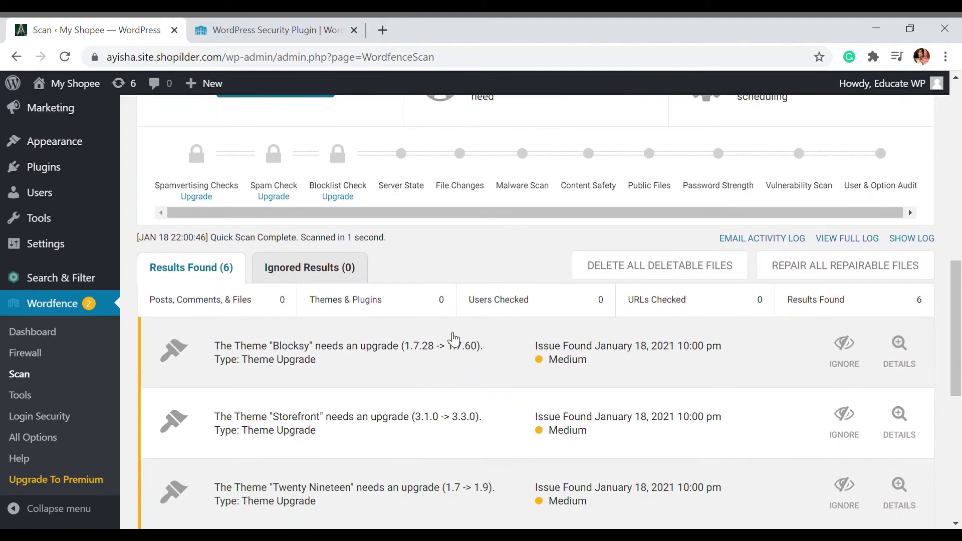
scroll(429, 318, "down", 3)
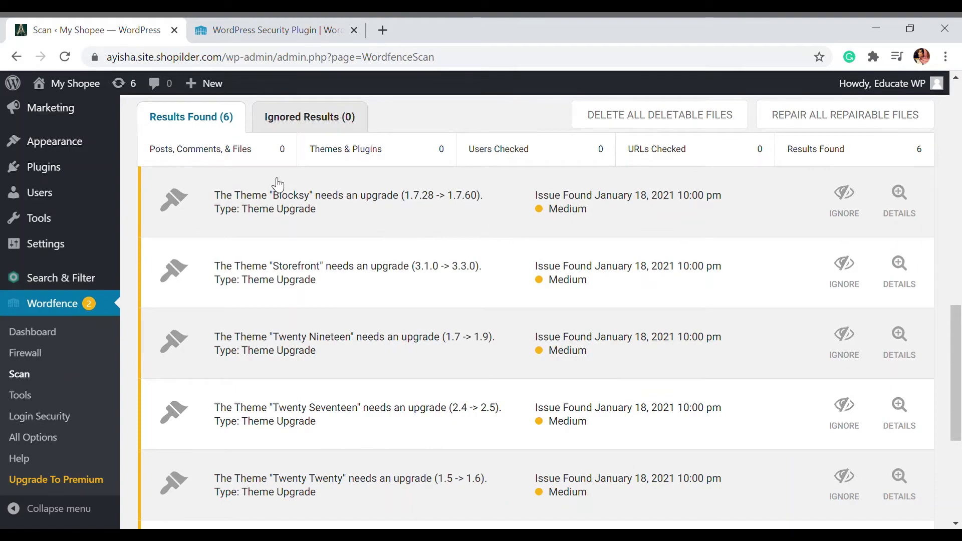
scroll(340, 371, "down", 4)
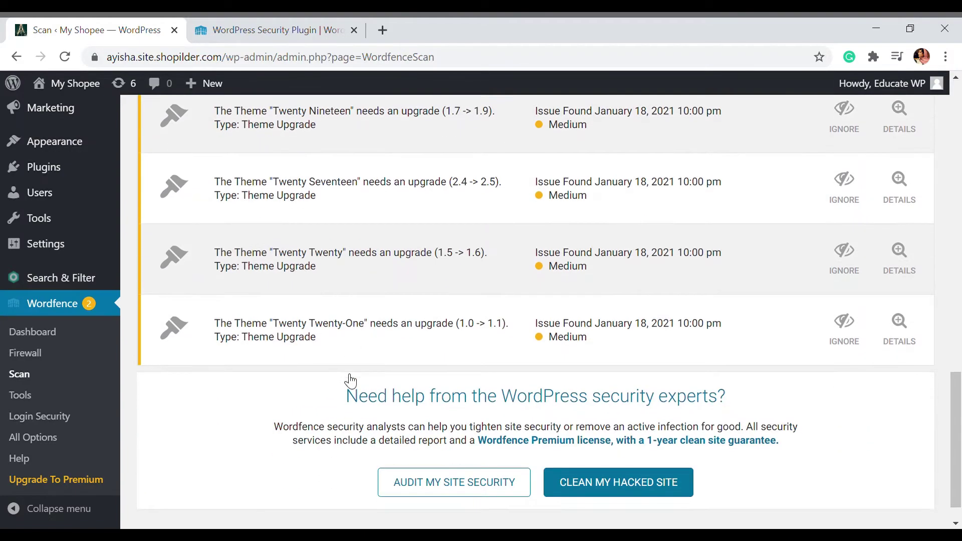
scroll(340, 351, "up", 6)
scroll(332, 311, "down", 1)
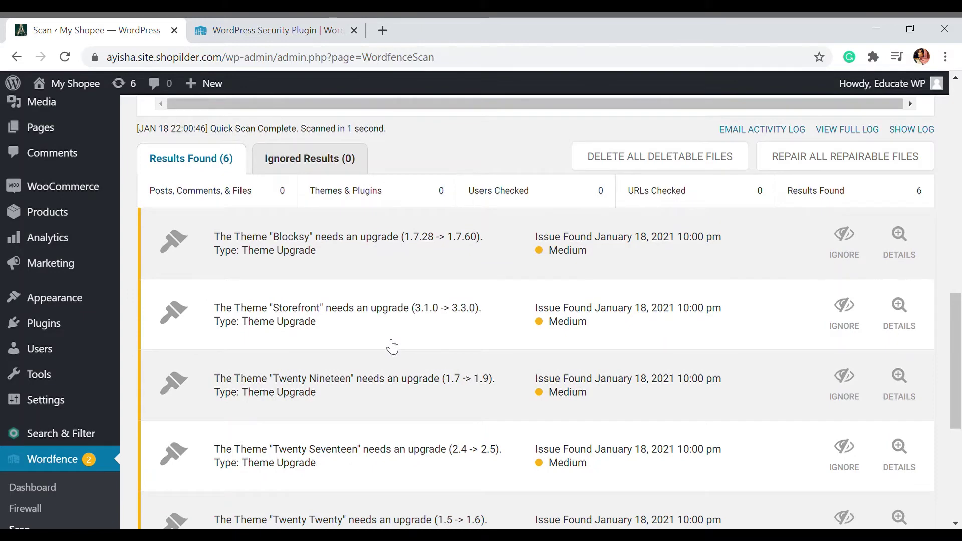
scroll(391, 346, "up", 8)
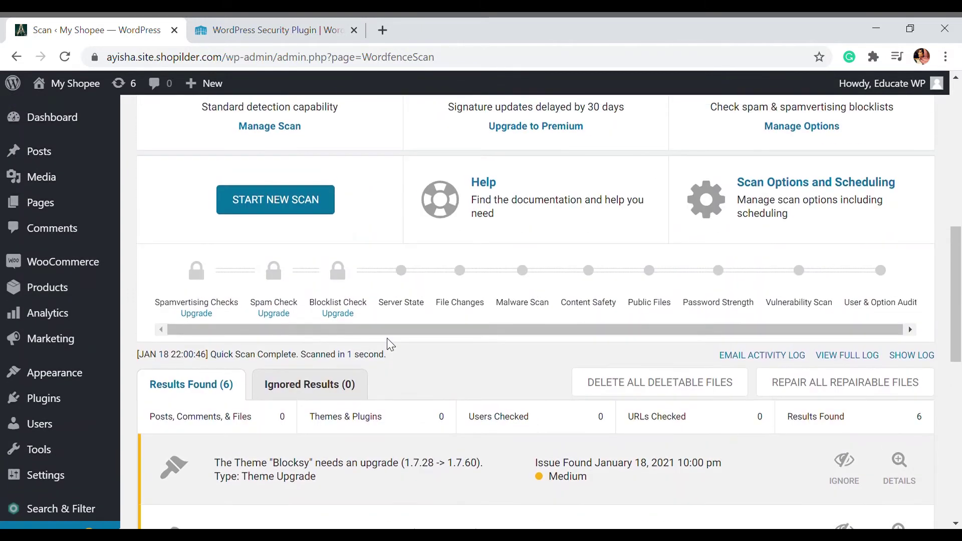
scroll(389, 345, "up", 3)
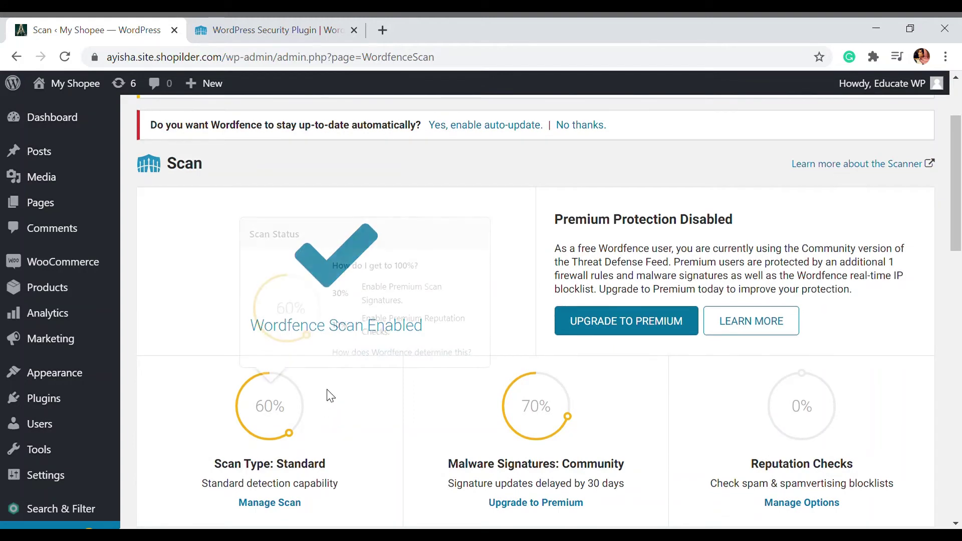
scroll(329, 388, "down", 2)
scroll(326, 393, "down", 2)
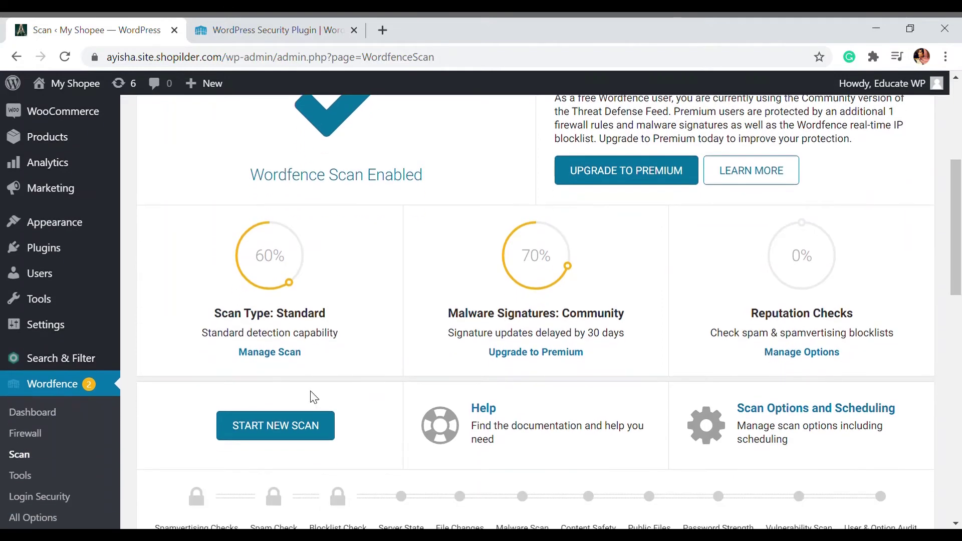
Step: In Manage Scan, set Basic Scan Type Options to High Sensitivity instead of Standard
mouse_move(238, 236)
left_click(289, 360)
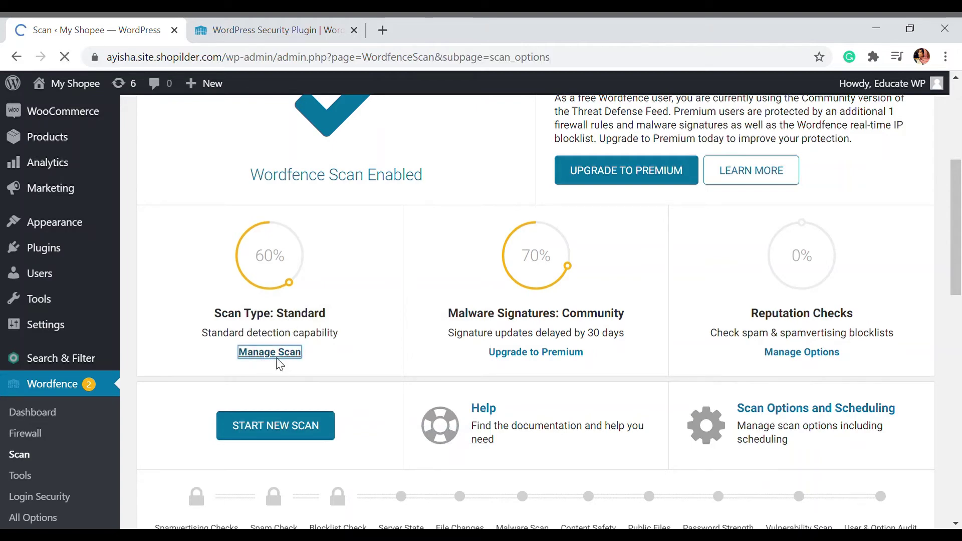
scroll(316, 386, "down", 4)
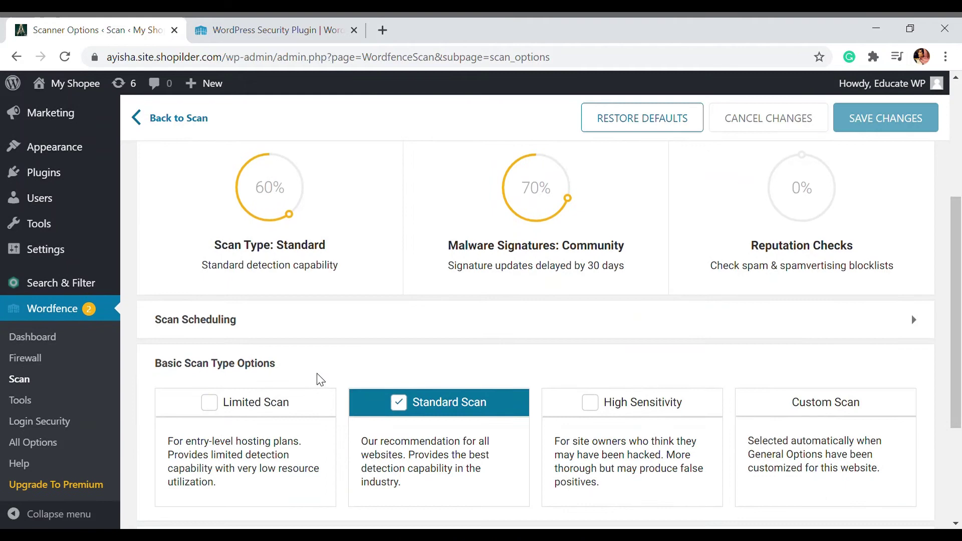
scroll(326, 378, "down", 2)
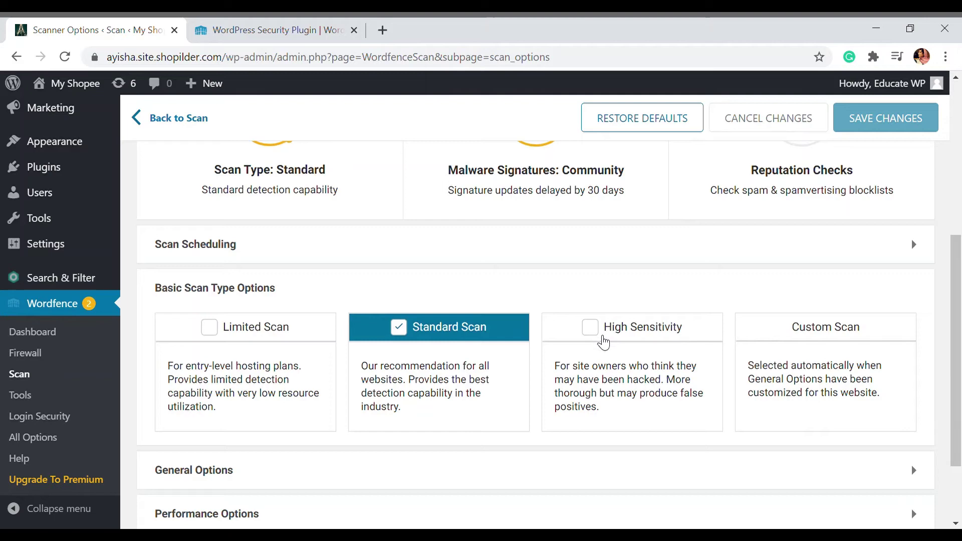
left_click(593, 339)
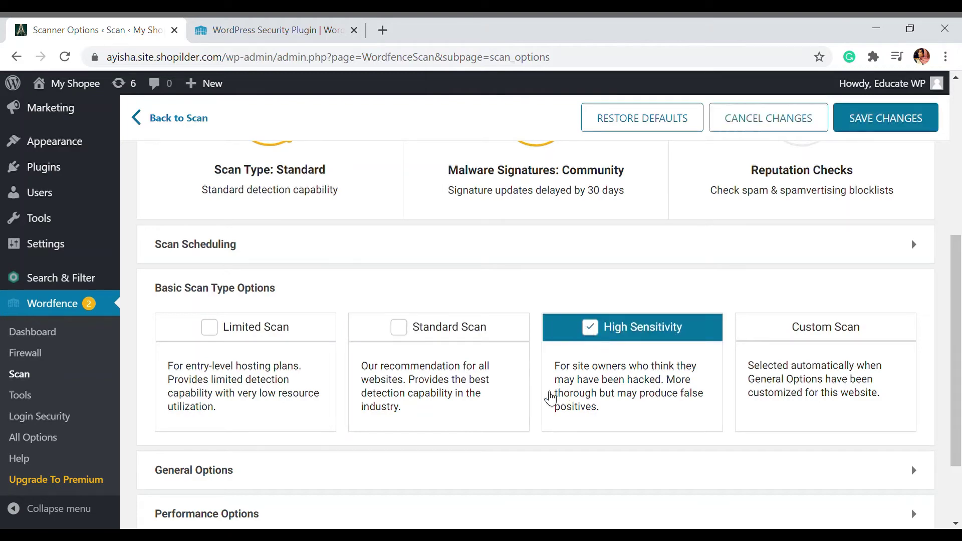
scroll(551, 399, "down", 2)
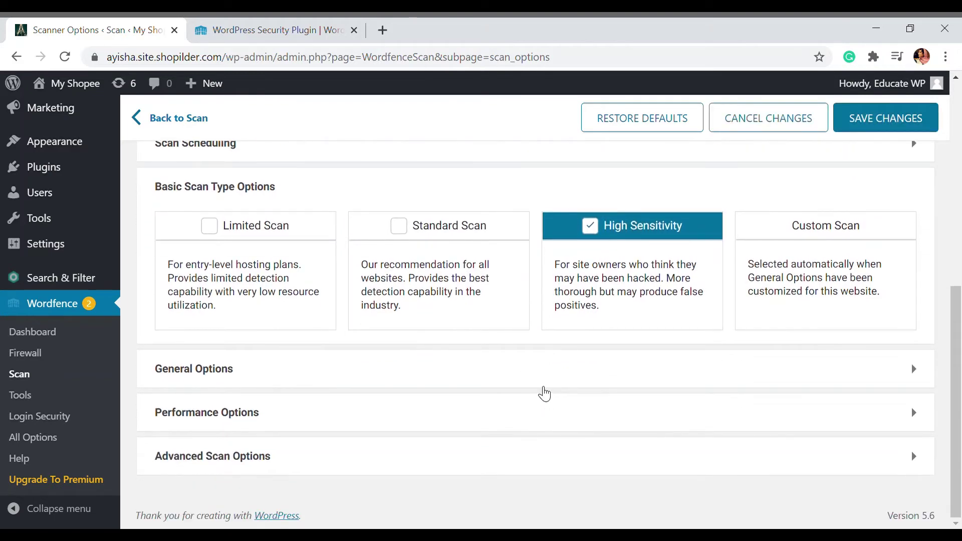
scroll(544, 394, "up", 2)
scroll(545, 395, "down", 2)
scroll(481, 421, "up", 1)
scroll(481, 438, "down", 1)
scroll(474, 425, "up", 7)
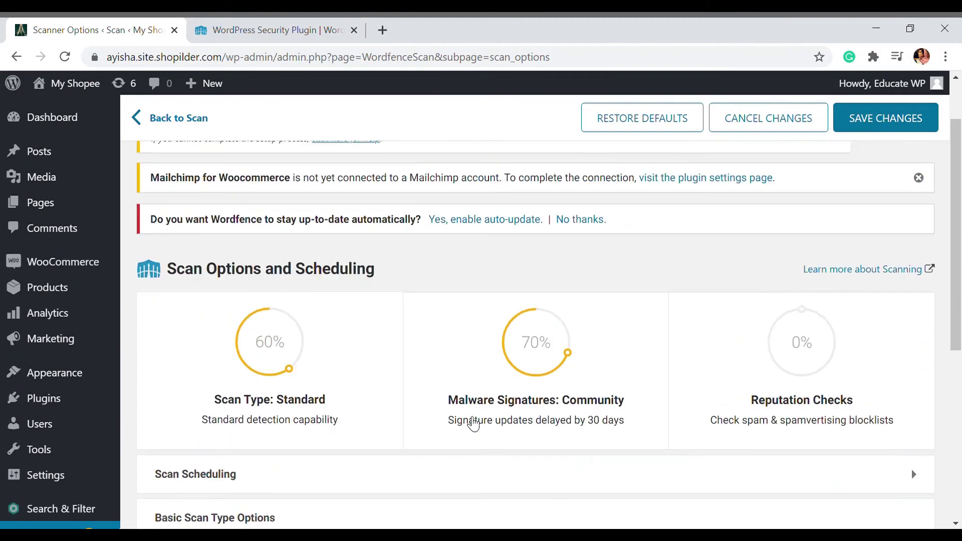
scroll(474, 425, "up", 2)
Step: Save the High Sensitivity scan setting and go back to the Scan overview
mouse_move(629, 383)
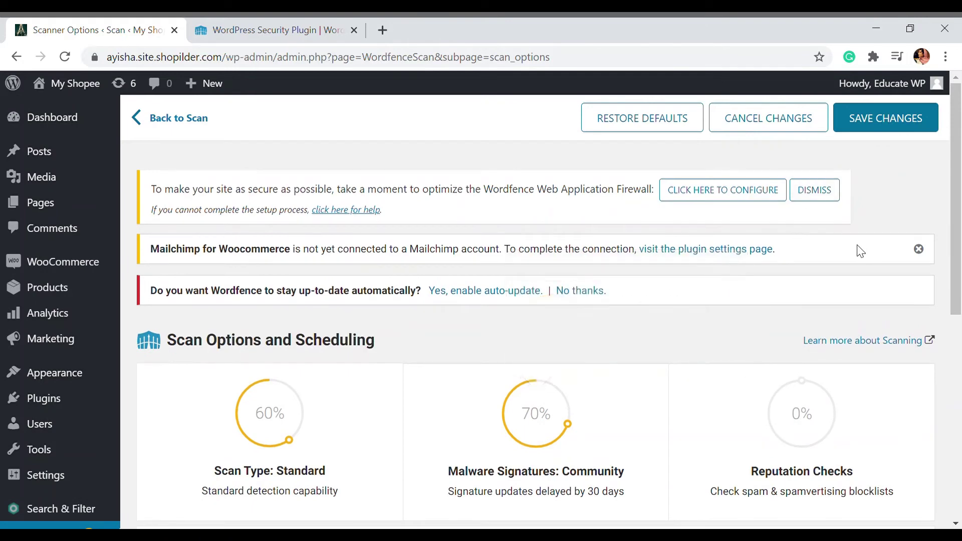
left_click(858, 138)
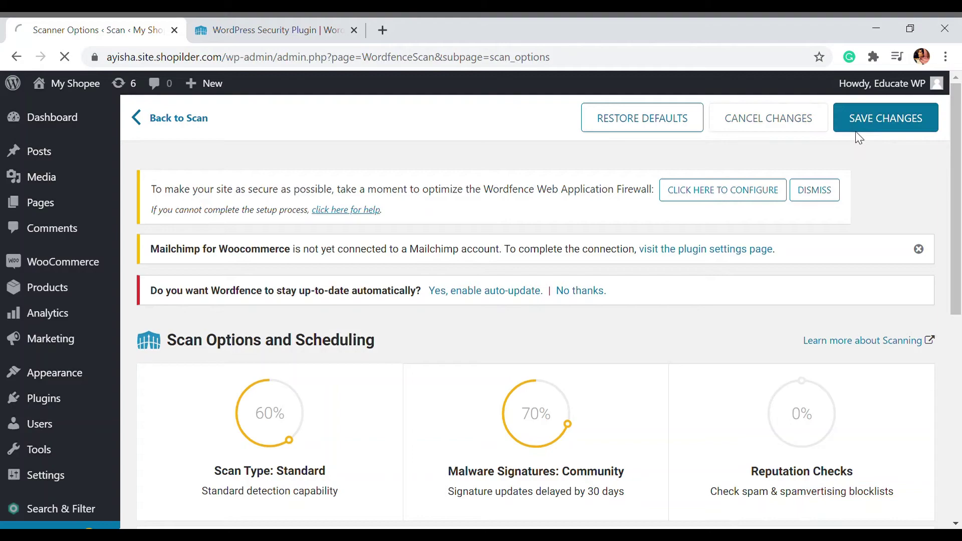
scroll(578, 262, "down", 6)
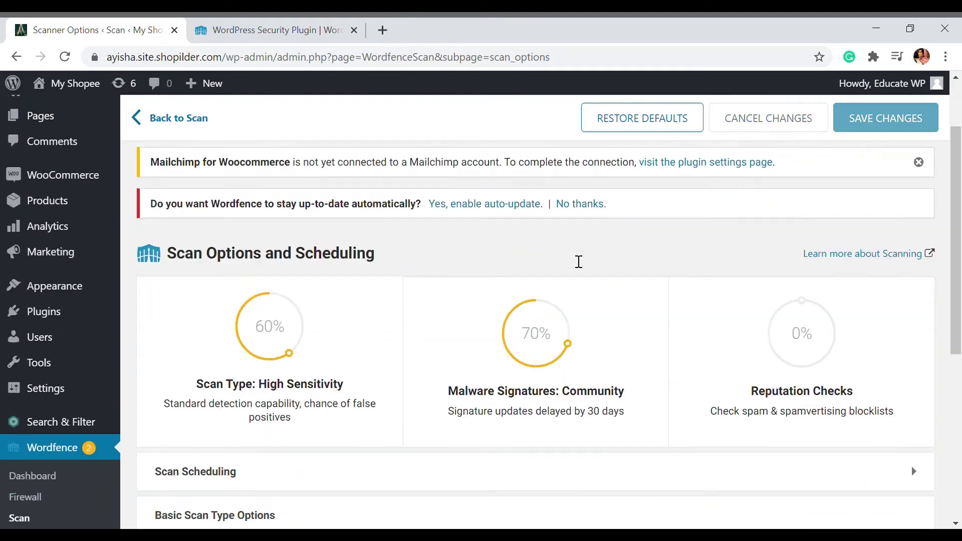
scroll(395, 300, "down", 3)
scroll(340, 310, "up", 8)
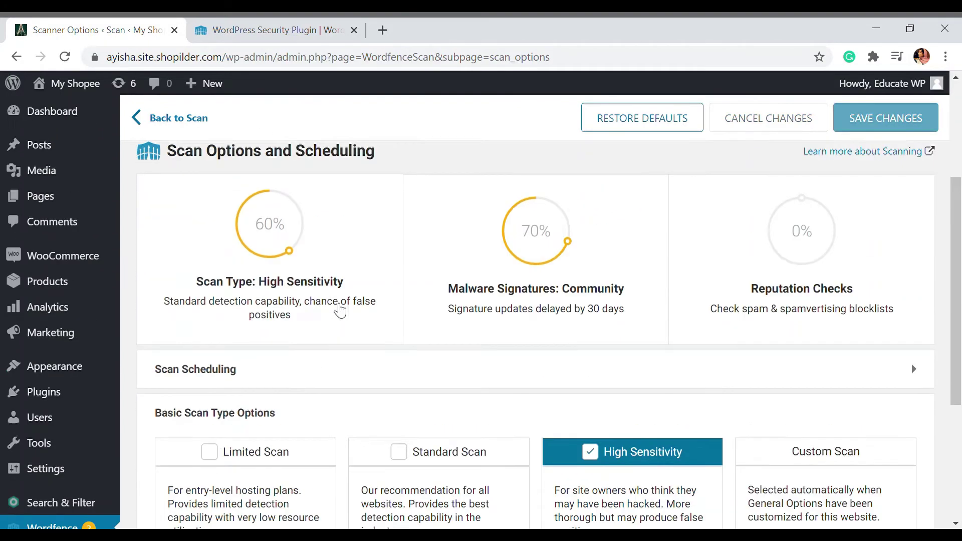
left_click(168, 131)
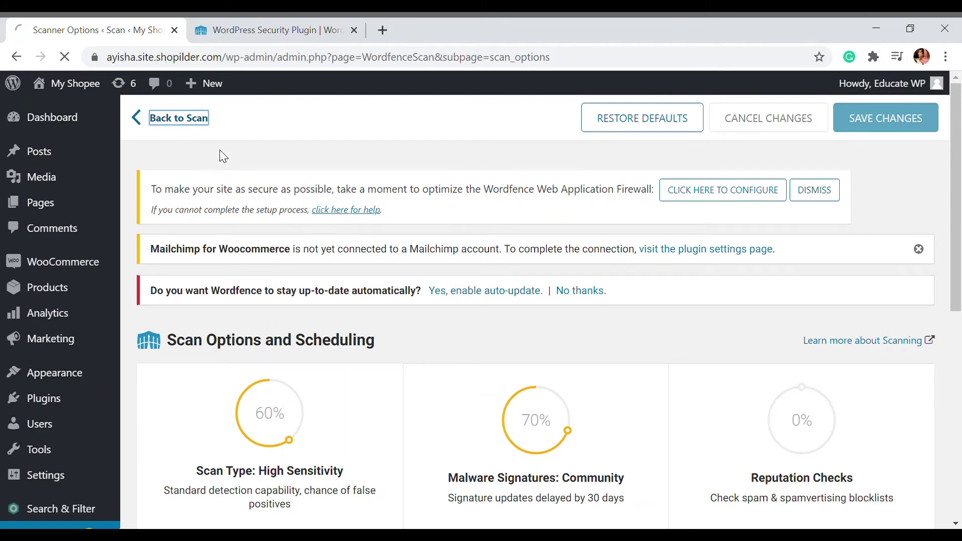
scroll(388, 318, "down", 7)
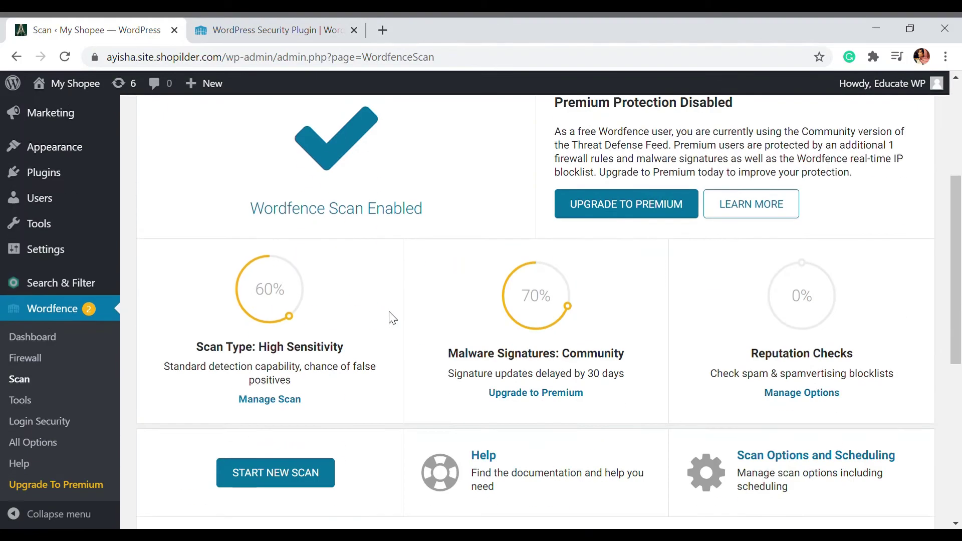
left_click(301, 326)
scroll(296, 324, "down", 3)
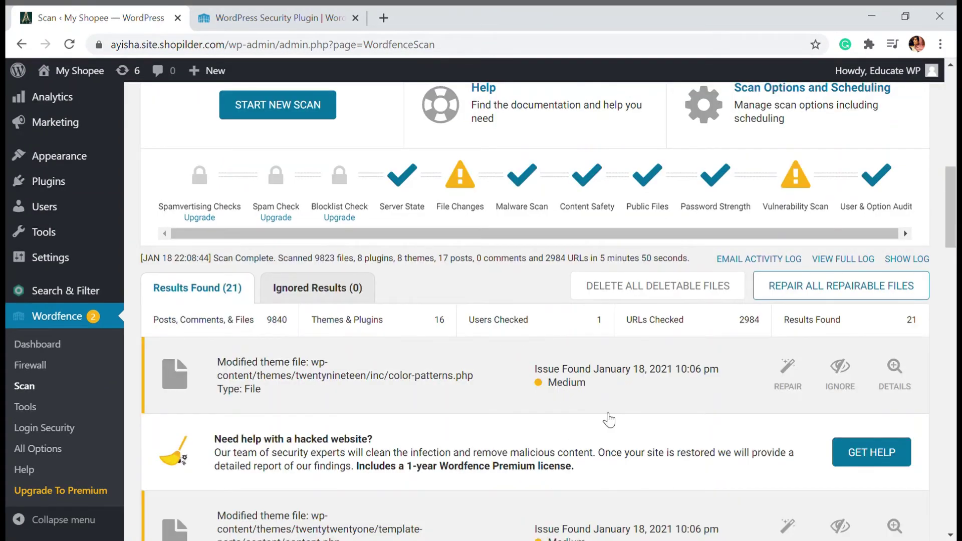
scroll(608, 418, "up", 3)
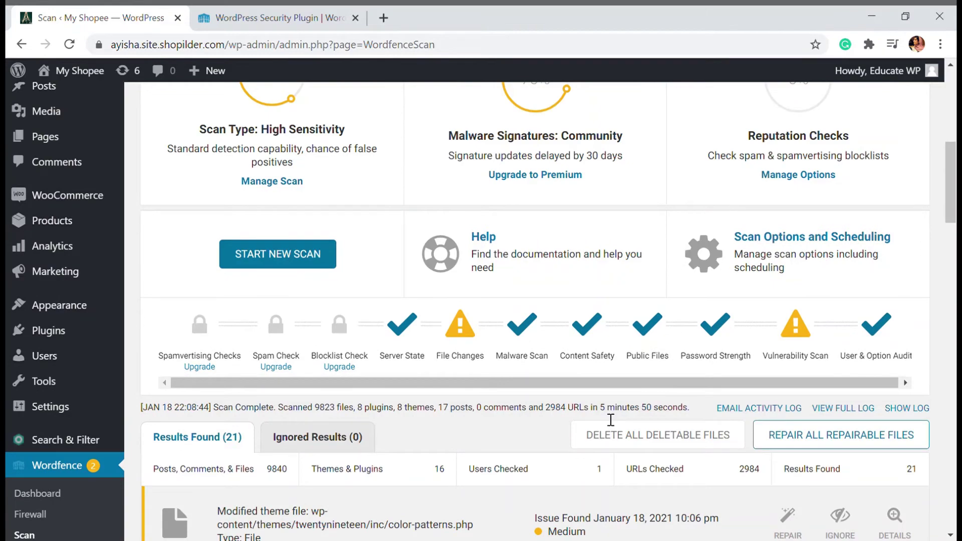
scroll(606, 418, "up", 3)
scroll(603, 416, "down", 5)
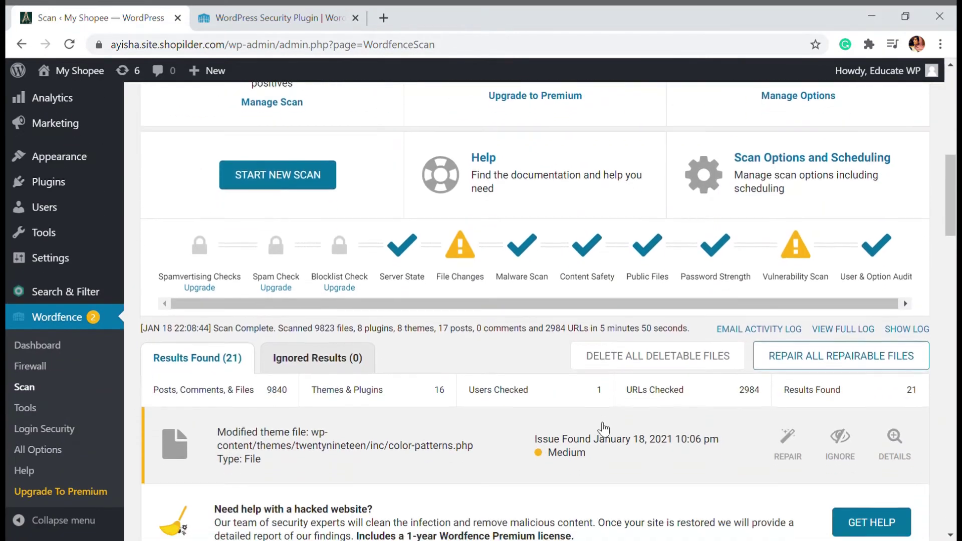
scroll(603, 428, "down", 3)
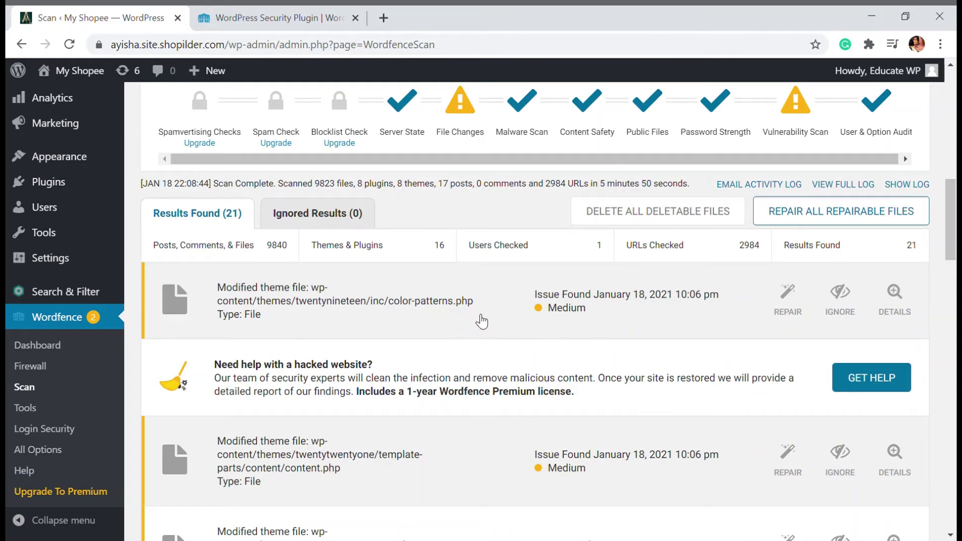
scroll(469, 316, "down", 3)
scroll(469, 314, "down", 6)
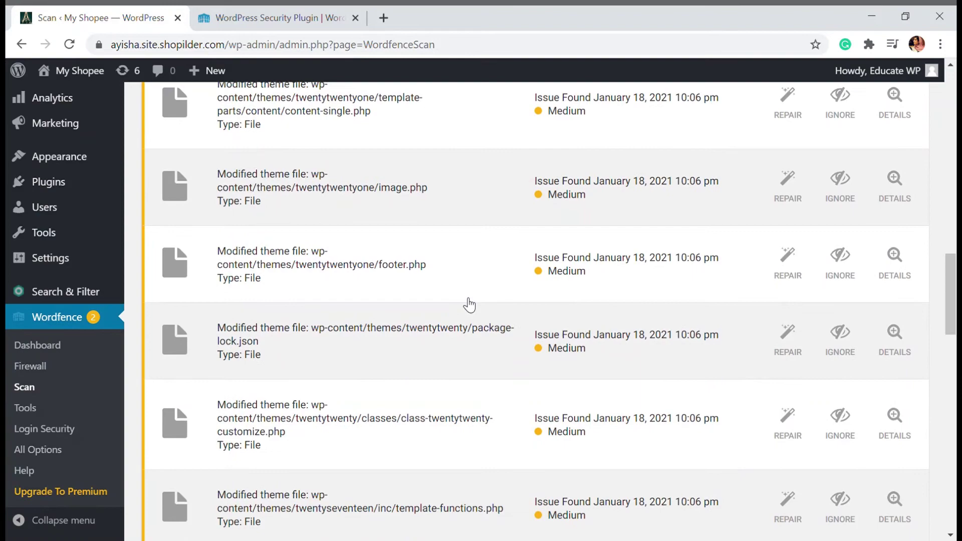
scroll(469, 304, "up", 7)
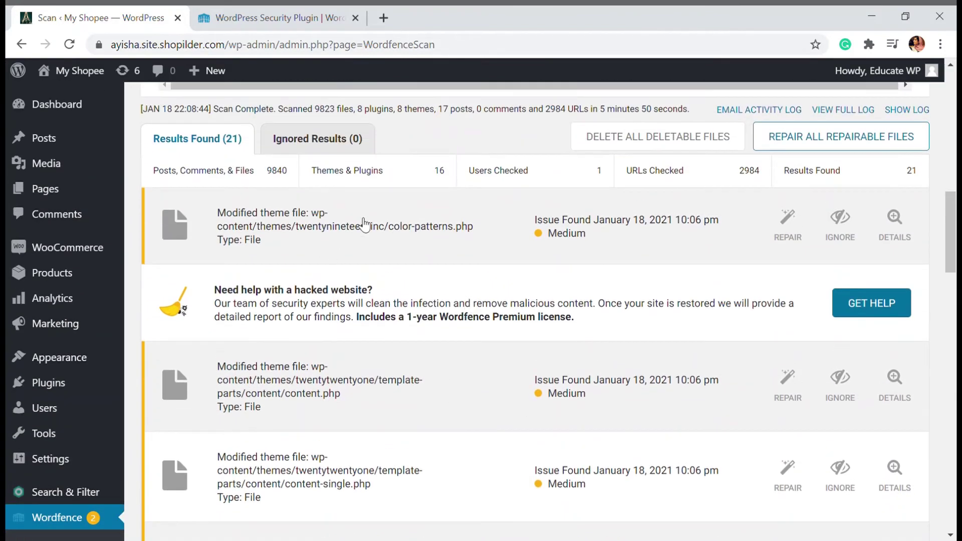
scroll(398, 284, "down", 9)
scroll(403, 288, "up", 4)
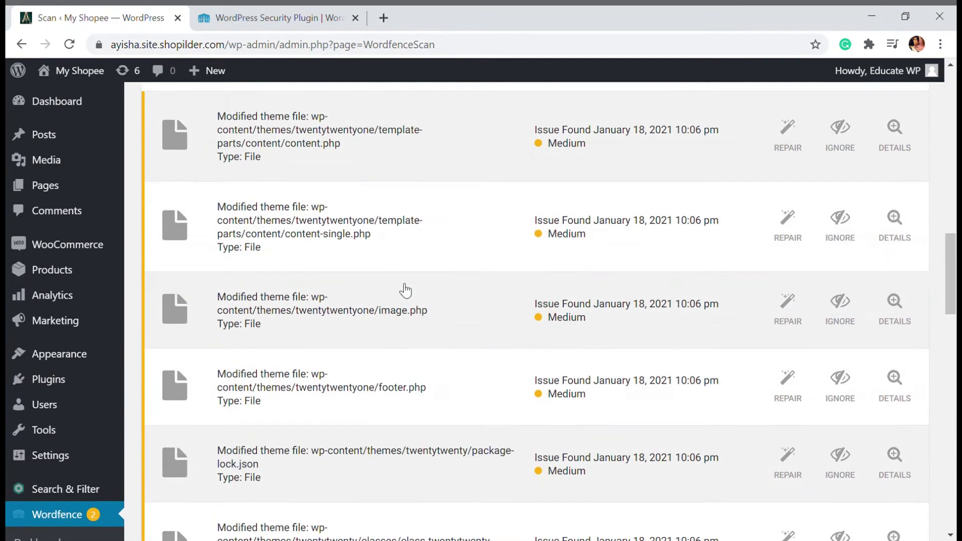
scroll(403, 288, "down", 16)
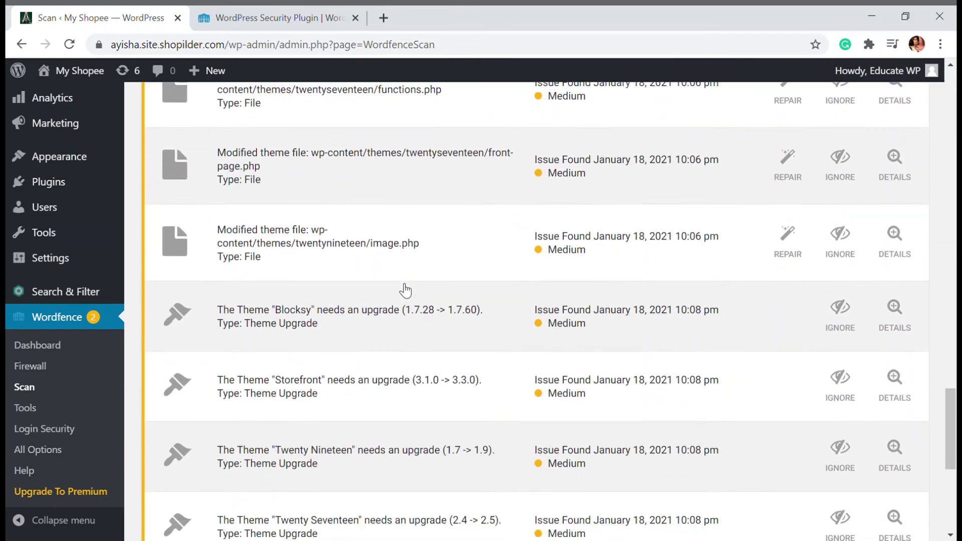
scroll(406, 288, "up", 12)
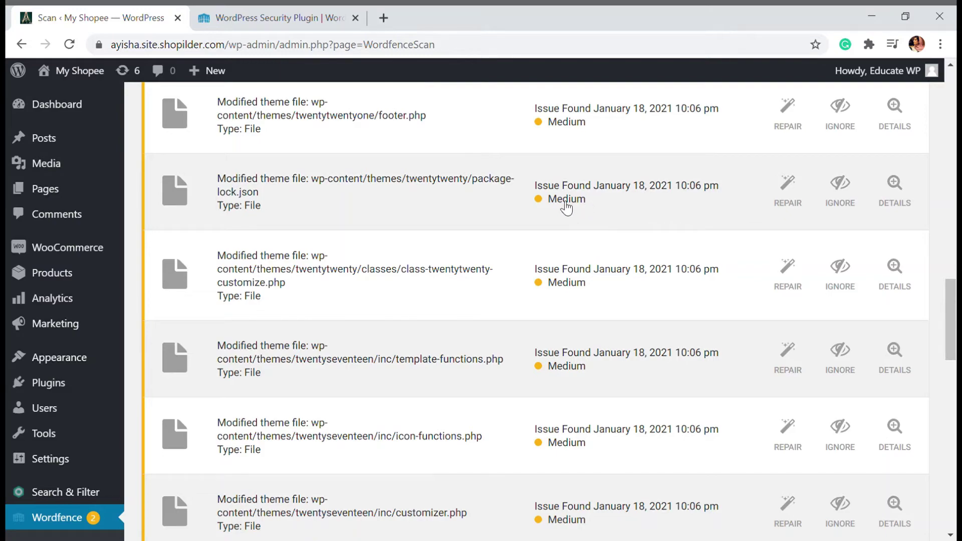
scroll(574, 220, "up", 1)
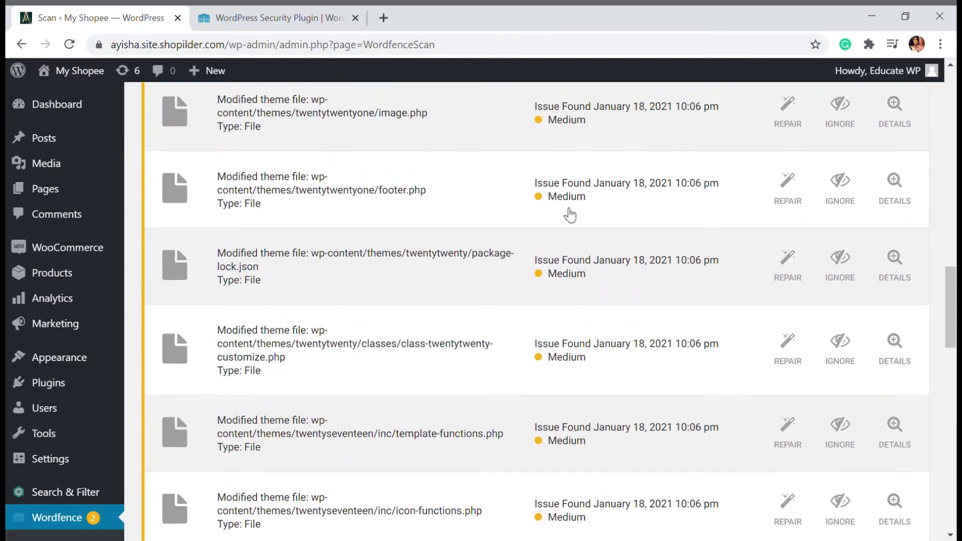
scroll(426, 308, "up", 8)
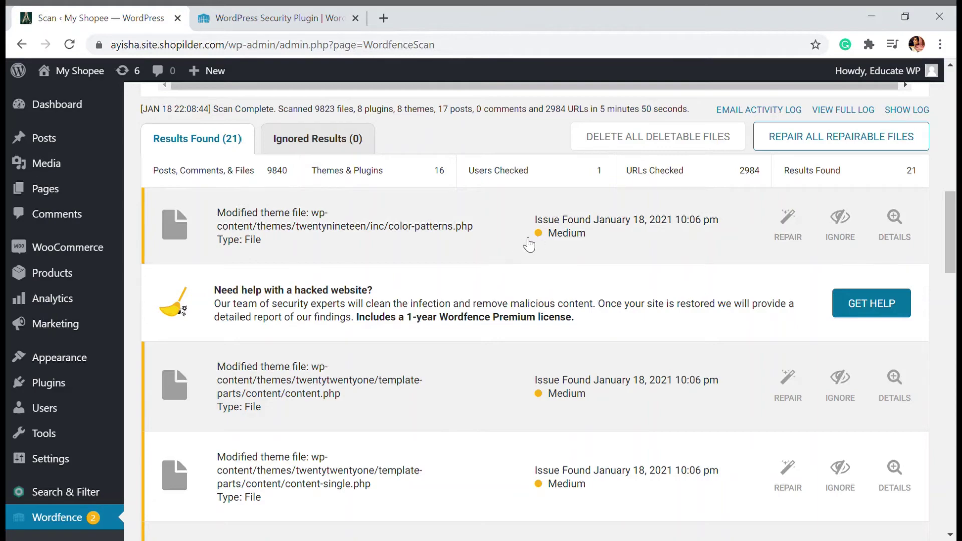
scroll(532, 244, "down", 12)
scroll(529, 245, "down", 2)
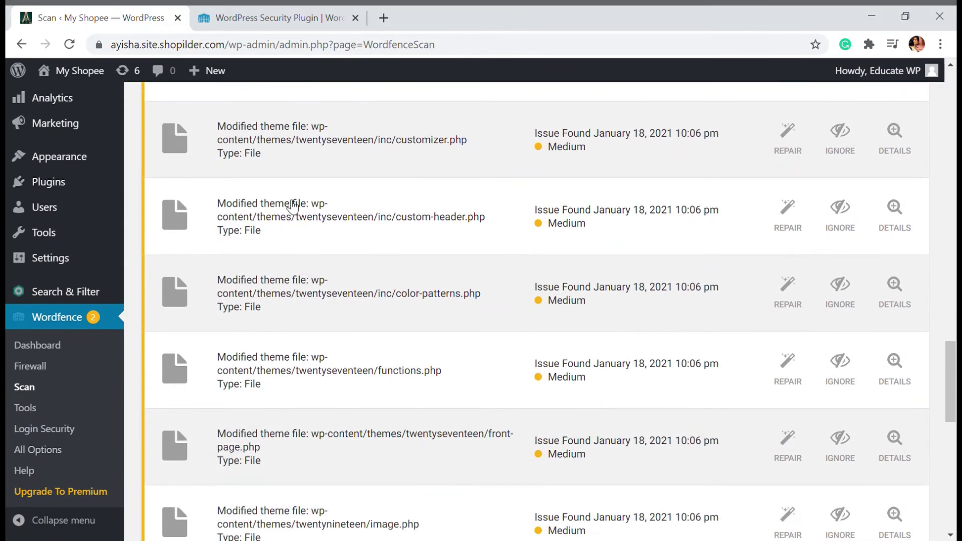
scroll(336, 296, "down", 4)
scroll(339, 318, "down", 3)
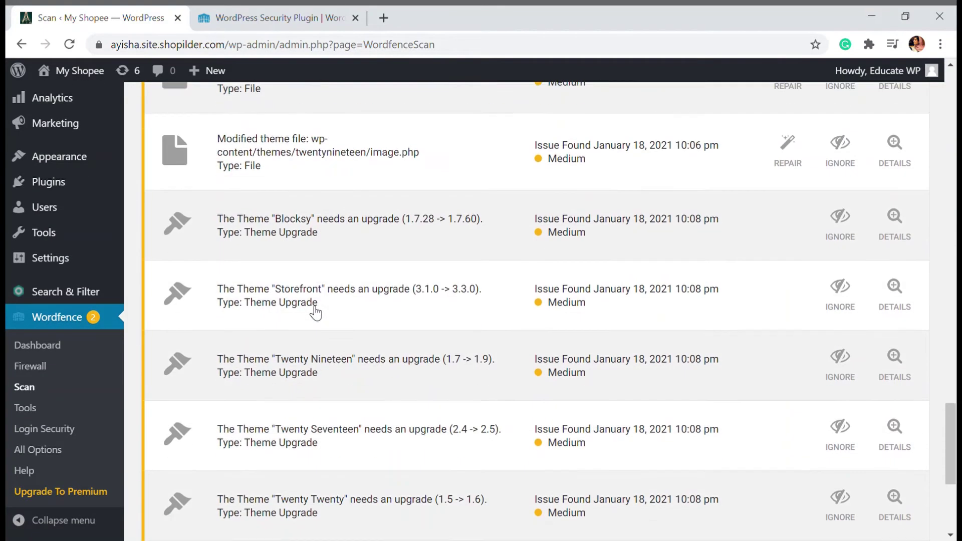
scroll(336, 286, "down", 1)
scroll(366, 208, "down", 2)
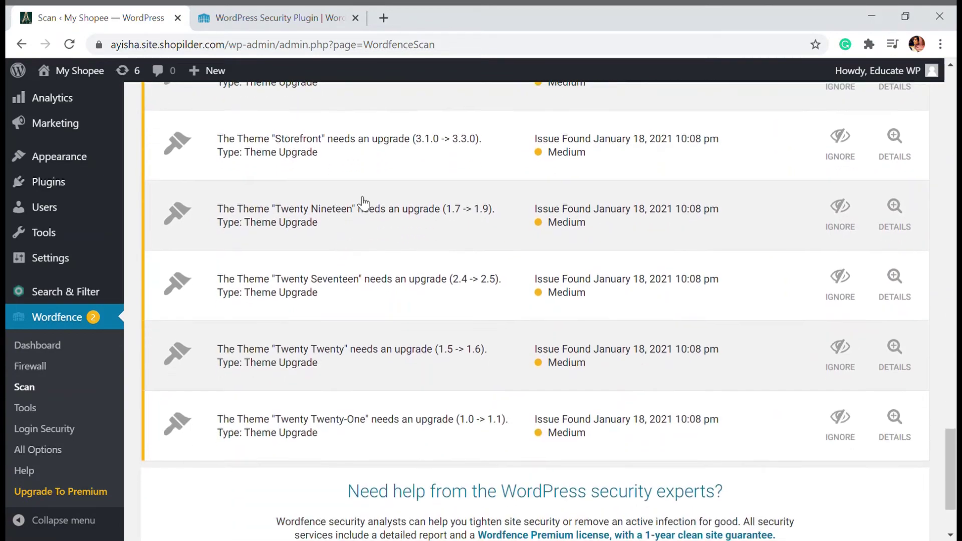
scroll(393, 322, "up", 4)
scroll(400, 311, "down", 4)
scroll(415, 417, "up", 3)
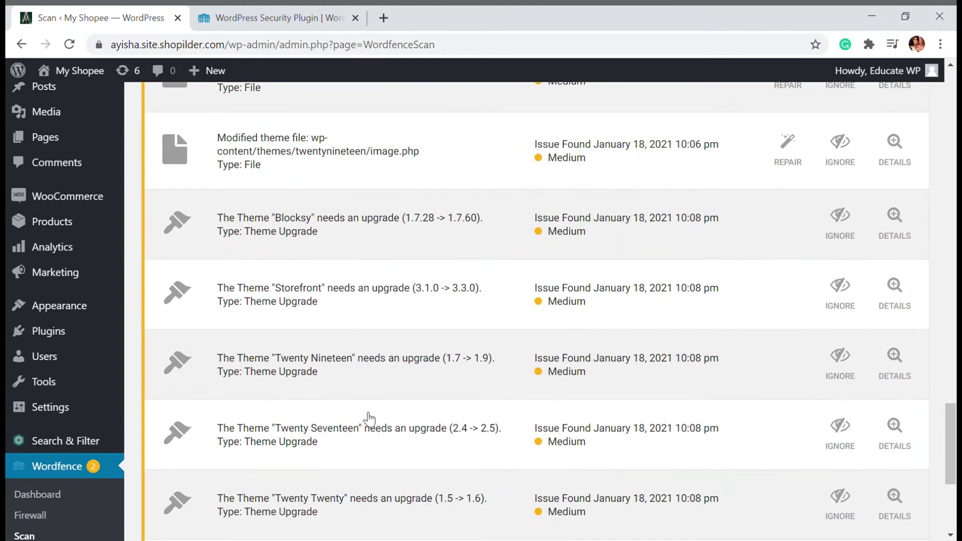
scroll(368, 418, "up", 1)
scroll(380, 347, "down", 1)
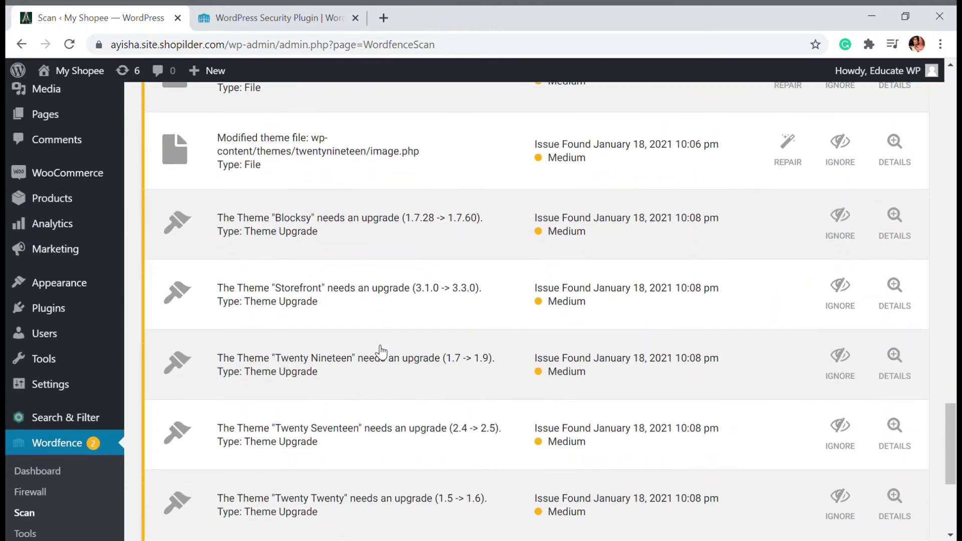
scroll(380, 351, "up", 3)
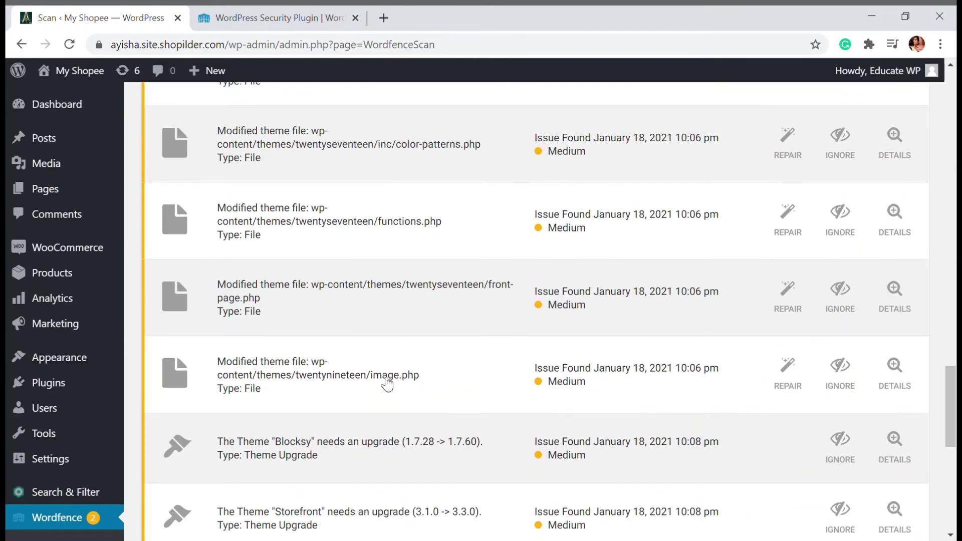
scroll(408, 290, "up", 1)
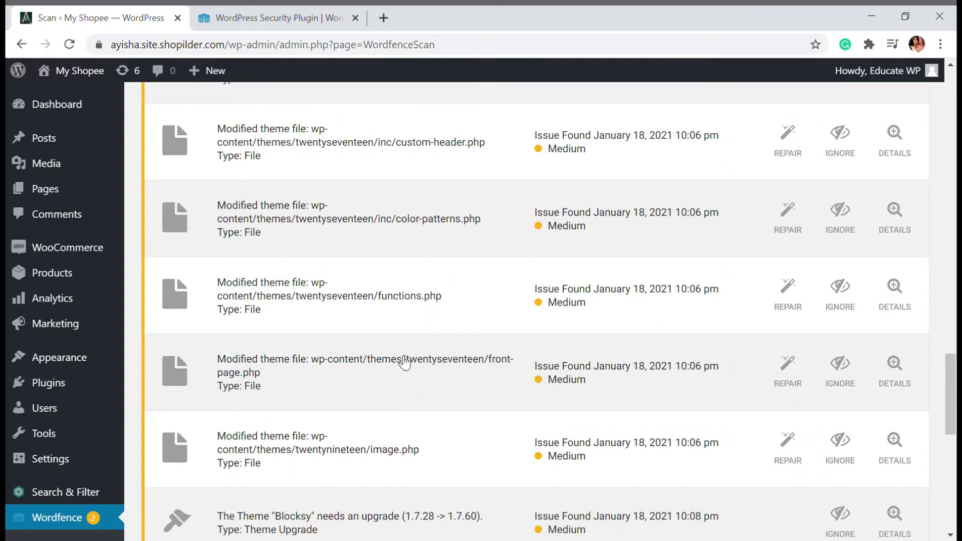
scroll(386, 330, "up", 4)
scroll(397, 416, "up", 3)
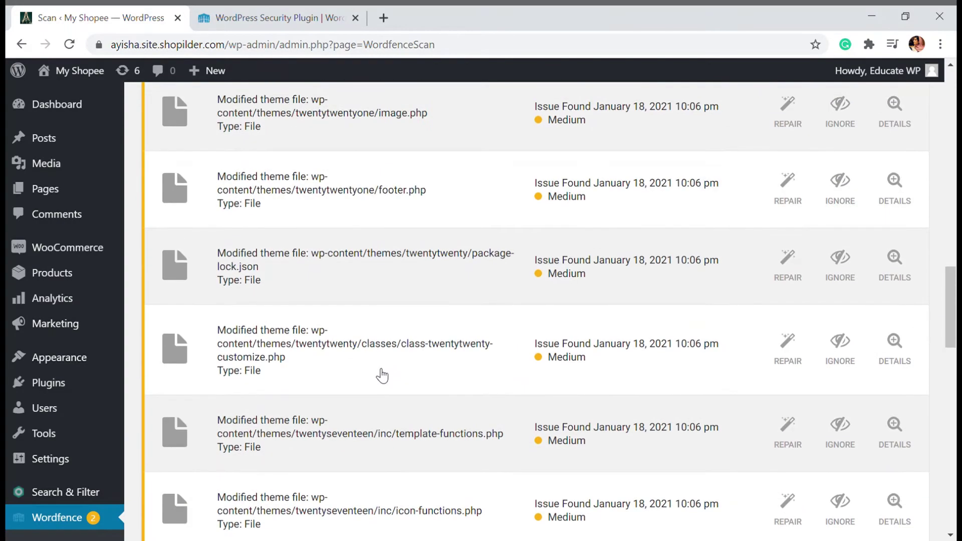
scroll(377, 397, "up", 7)
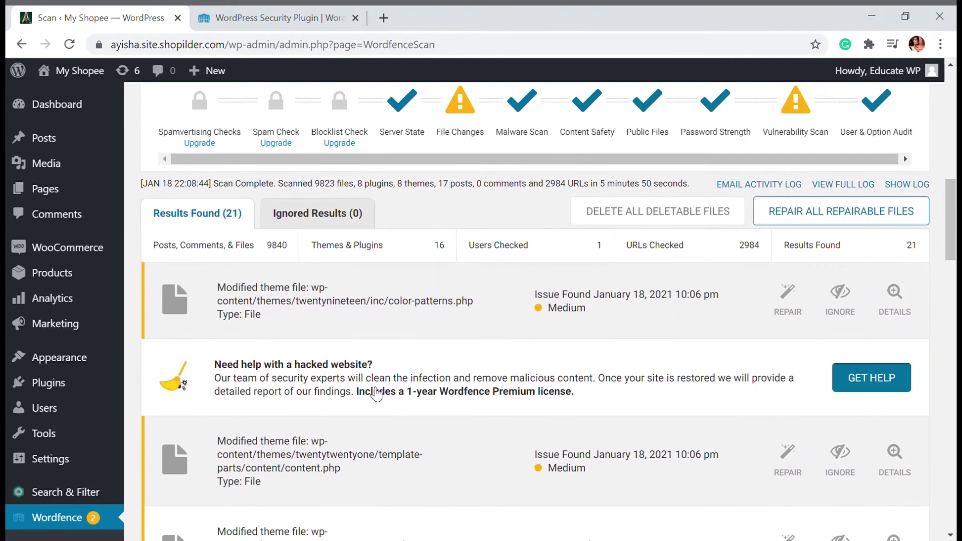
scroll(385, 385, "down", 3)
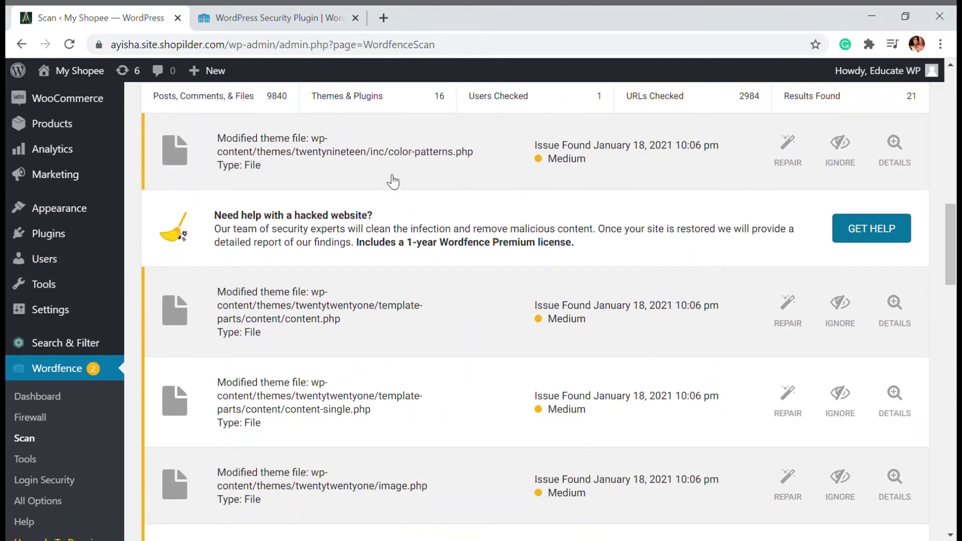
Step: Expand the color-patterns.php issue details and highlight parts of its file path
left_click(376, 177)
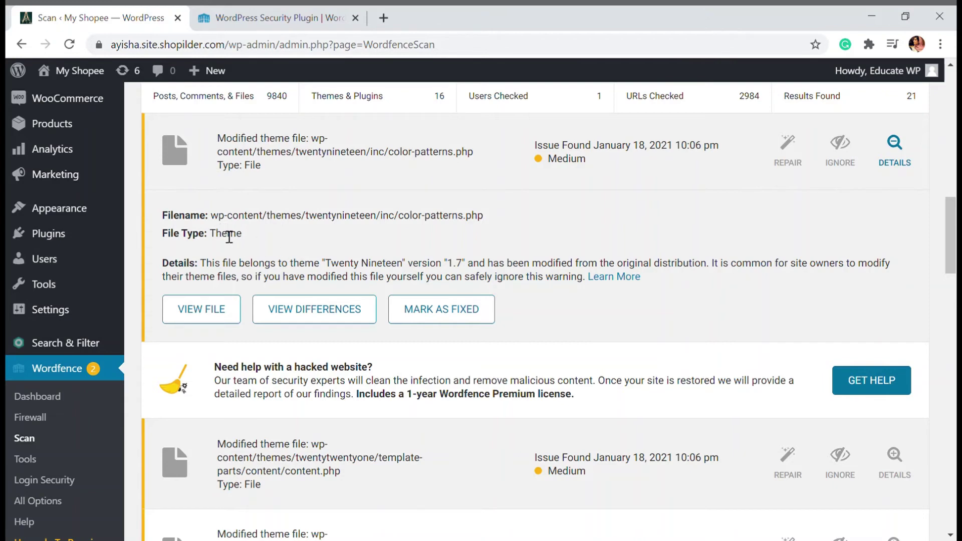
left_click_drag(210, 215, 462, 217)
left_click(386, 231)
left_click_drag(224, 216, 271, 219)
left_click(293, 221)
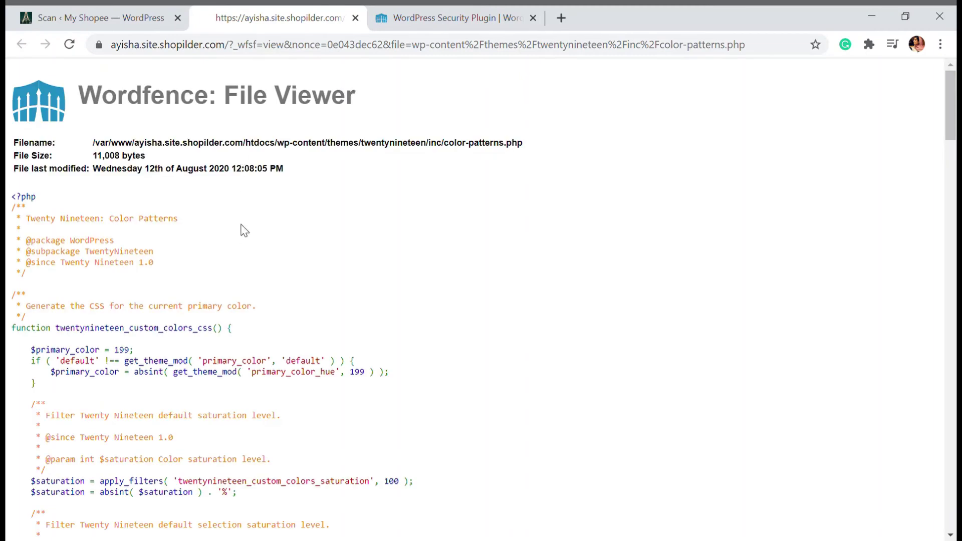
Step: Scroll through the color-patterns.php source, then return to the 'Scan ‹ My Shopee' tab
scroll(188, 205, "down", 5)
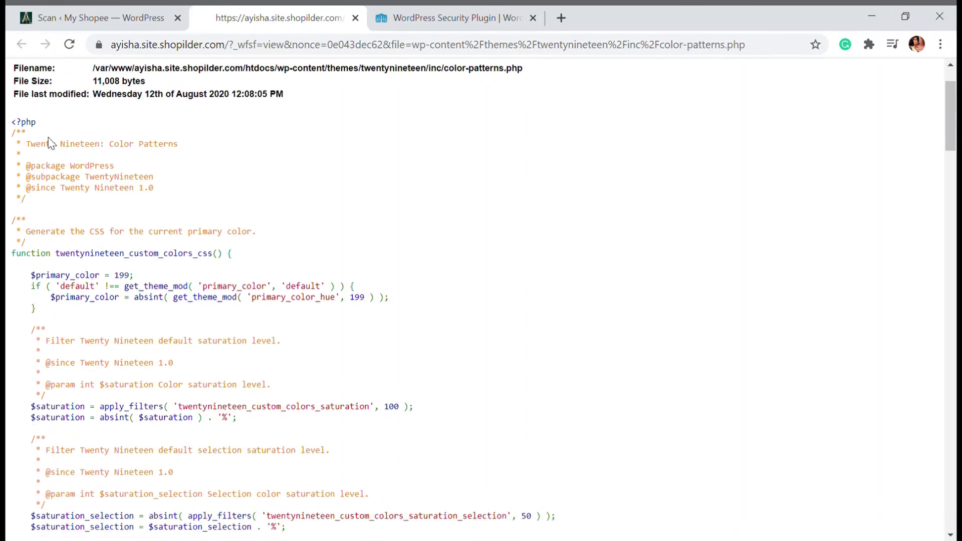
scroll(221, 279, "down", 1)
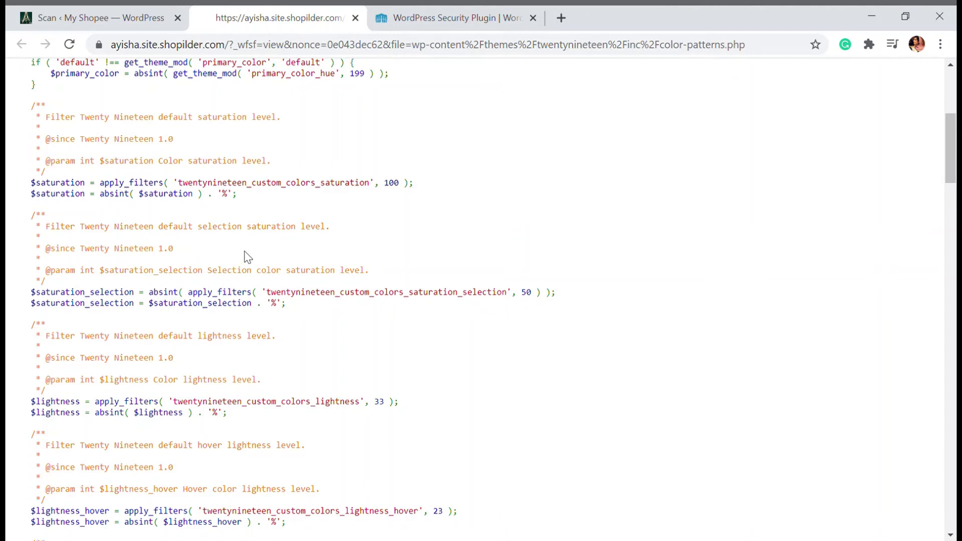
scroll(248, 257, "down", 4)
scroll(248, 256, "up", 10)
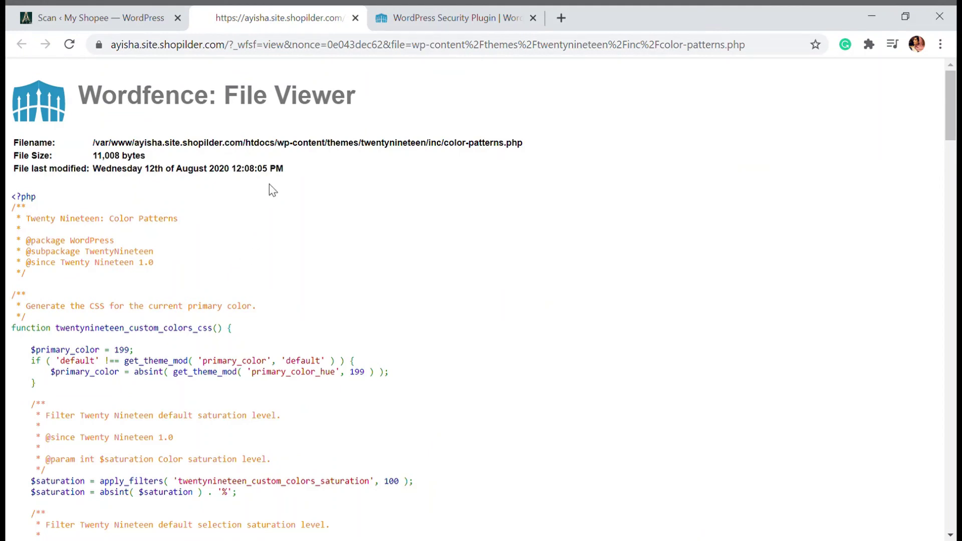
left_click(92, 11)
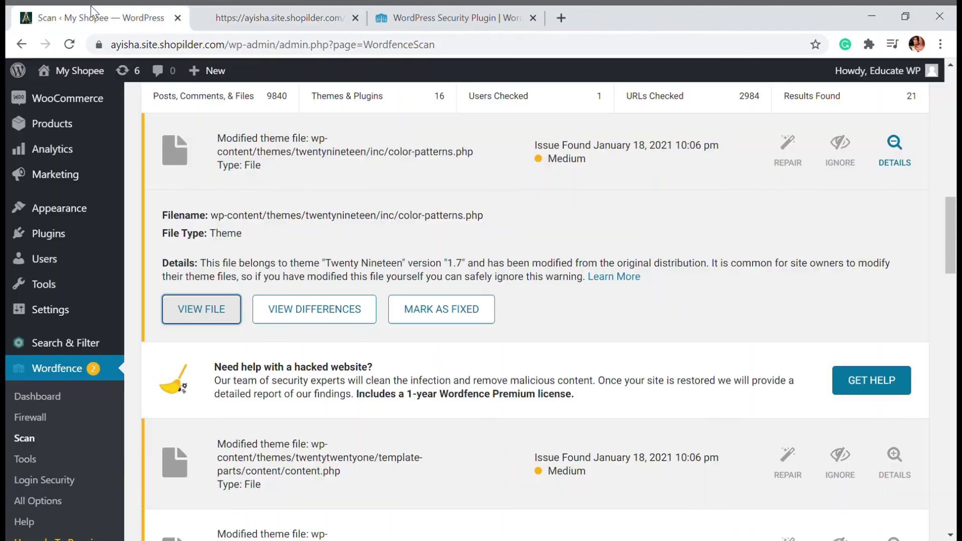
scroll(541, 267, "down", 1)
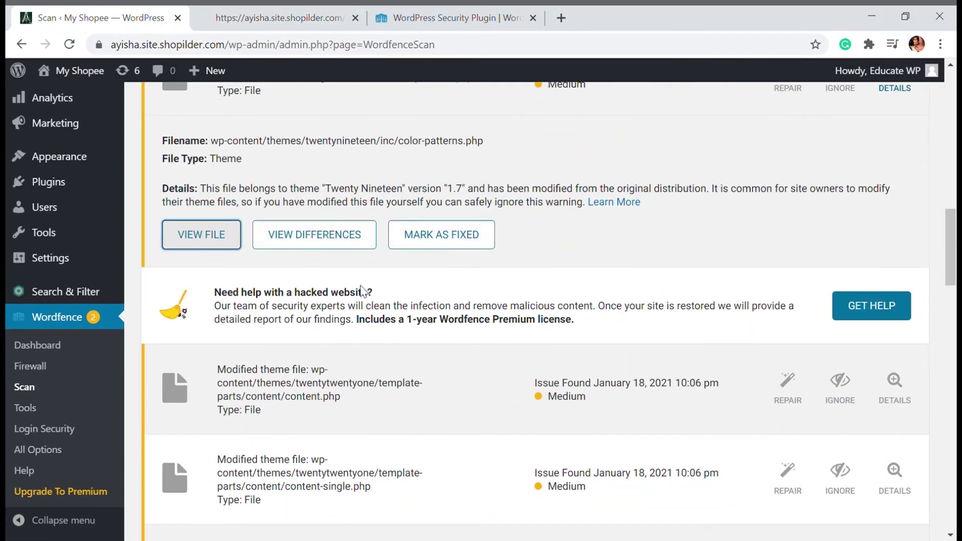
scroll(541, 267, "up", 2)
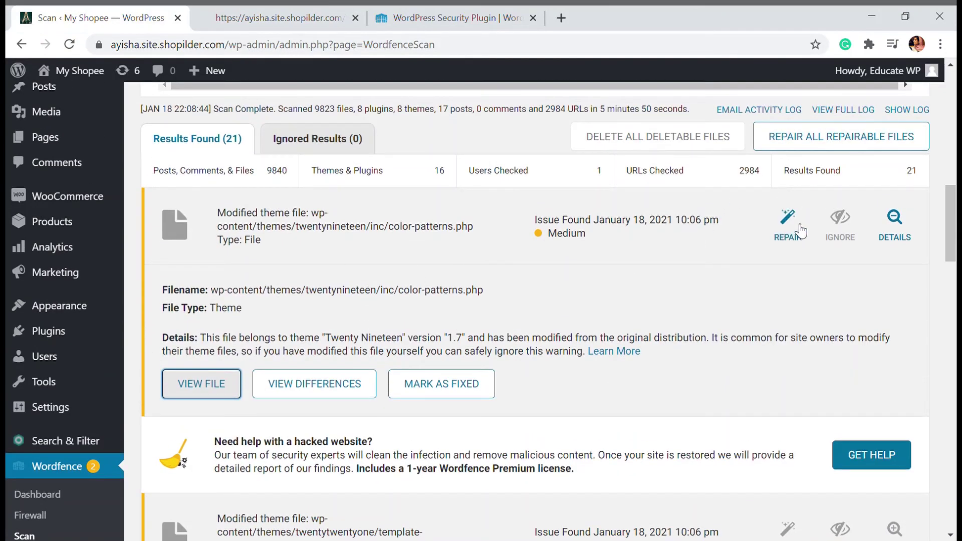
scroll(851, 250, "down", 3)
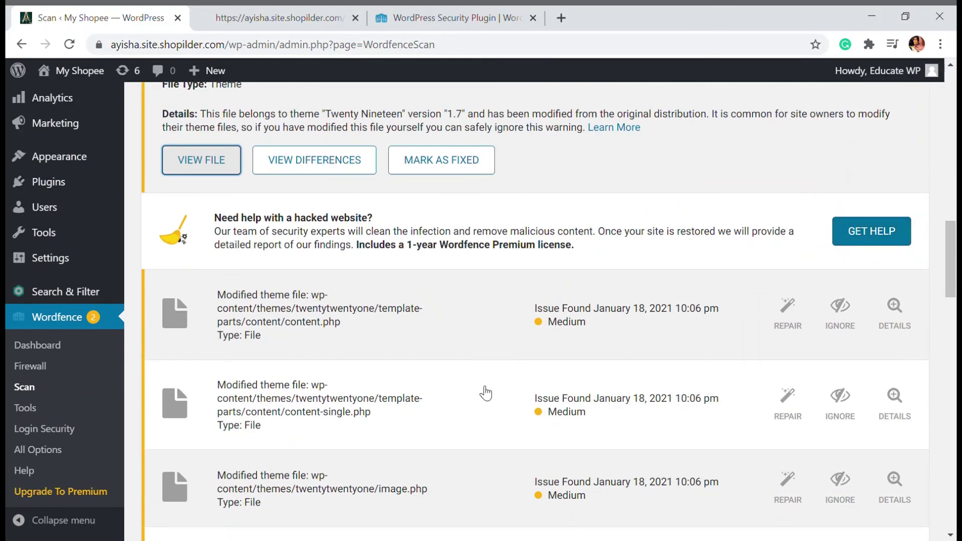
scroll(486, 385, "up", 6)
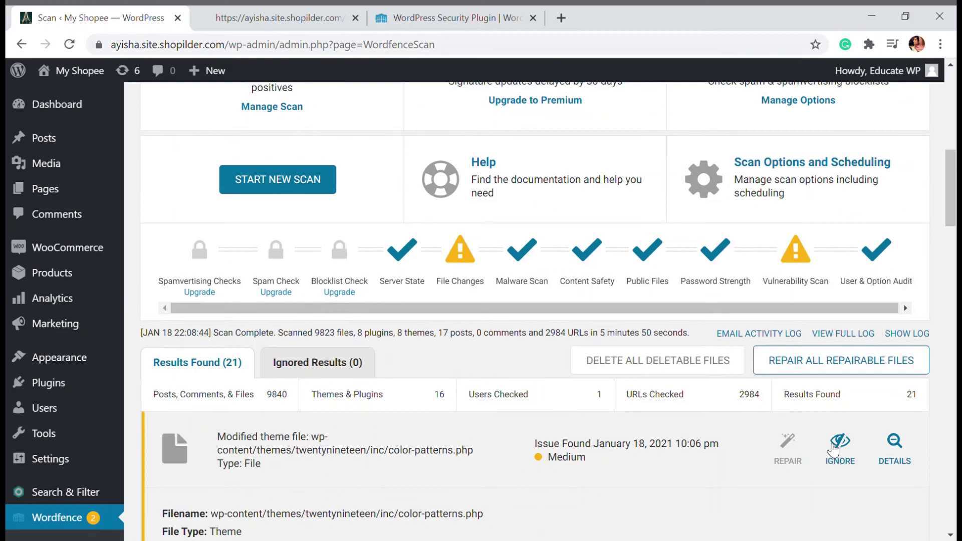
scroll(826, 440, "down", 2)
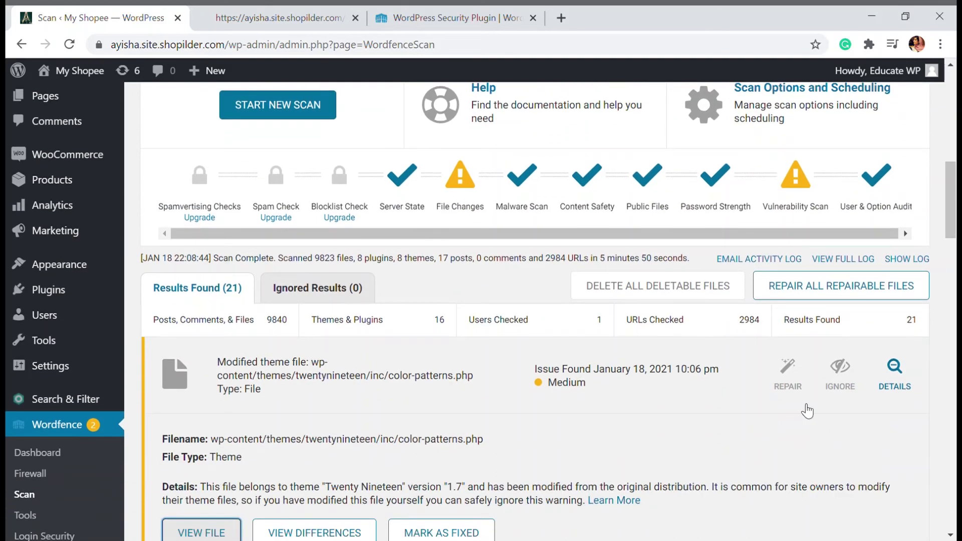
scroll(762, 404, "up", 1)
scroll(764, 395, "down", 2)
scroll(586, 390, "down", 1)
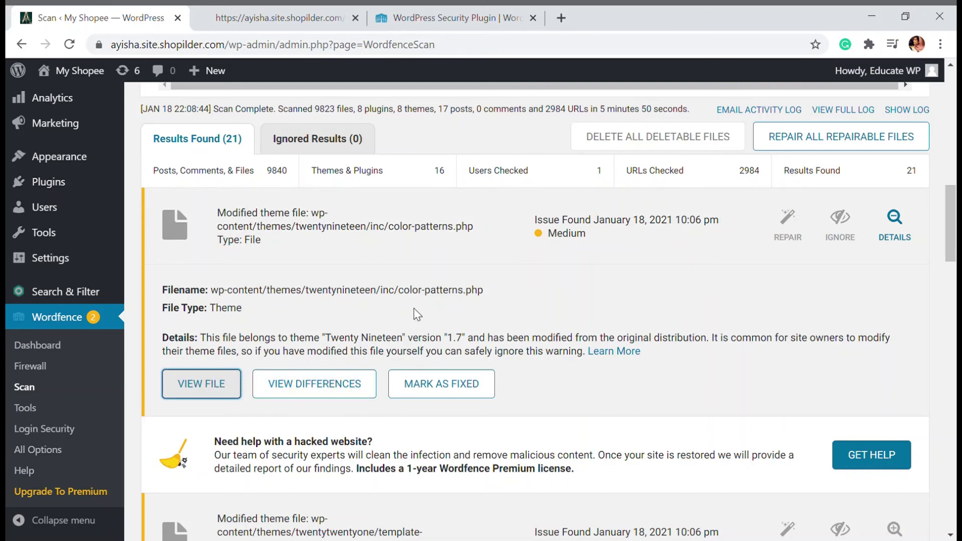
Step: Repair color-patterns.php with Don't ask again ticked, then close the success message
left_click(801, 240)
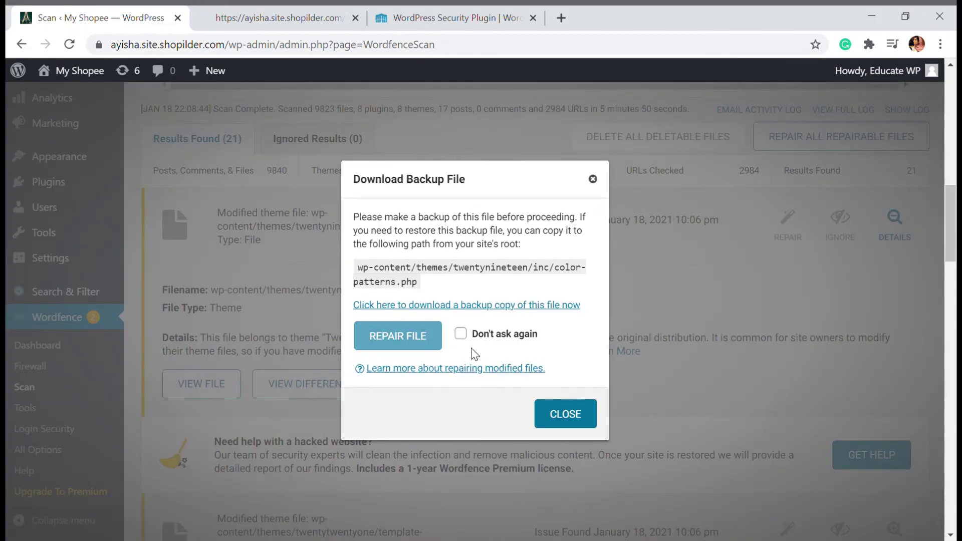
left_click(460, 334)
left_click(415, 340)
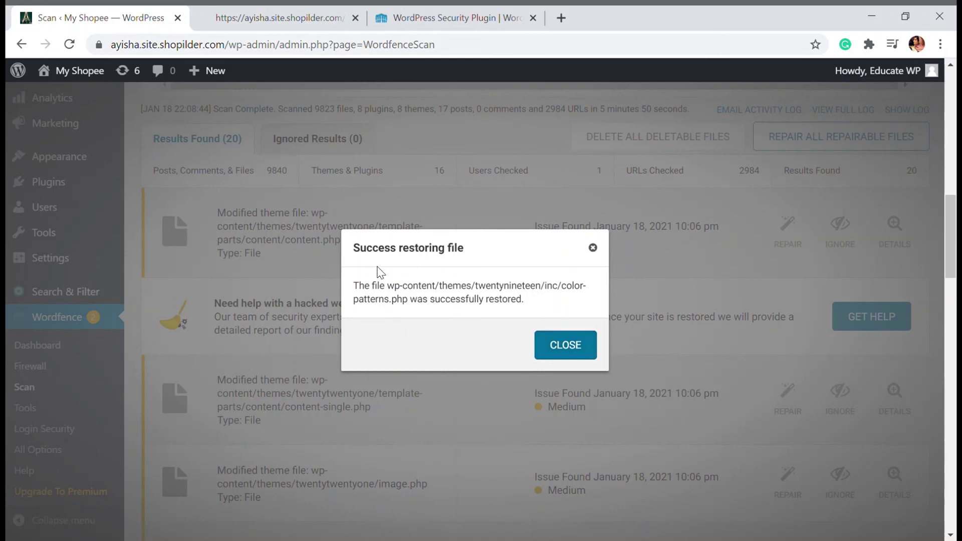
left_click(563, 351)
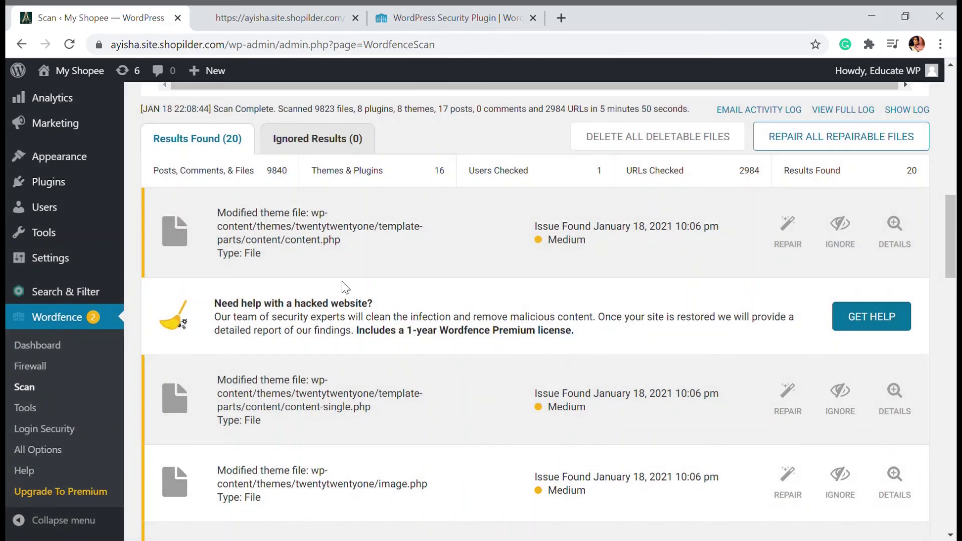
scroll(342, 280, "up", 3)
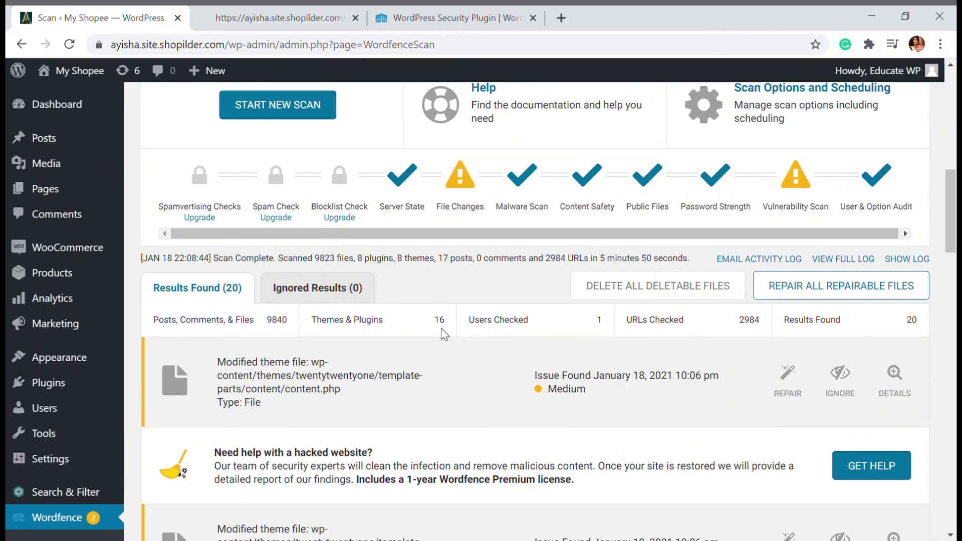
scroll(447, 300, "up", 3)
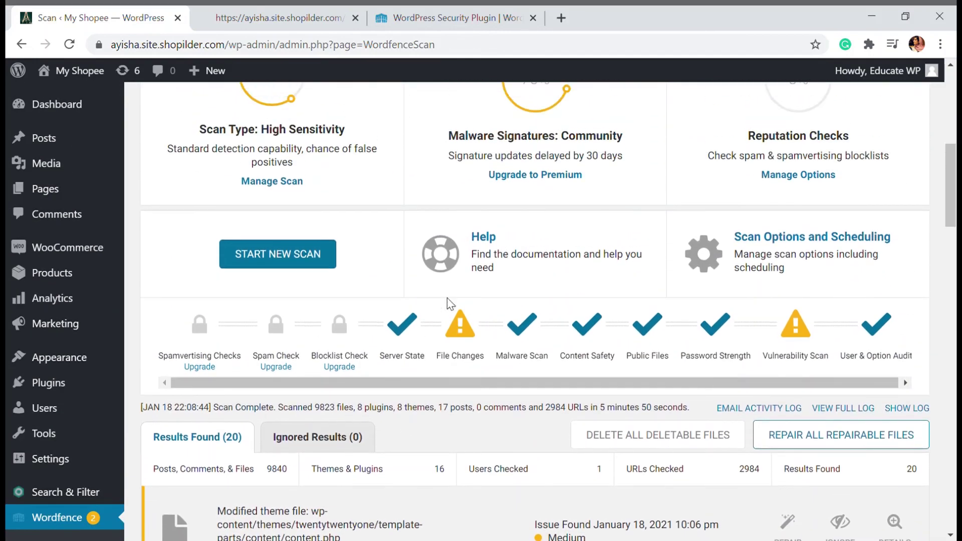
scroll(447, 298, "up", 1)
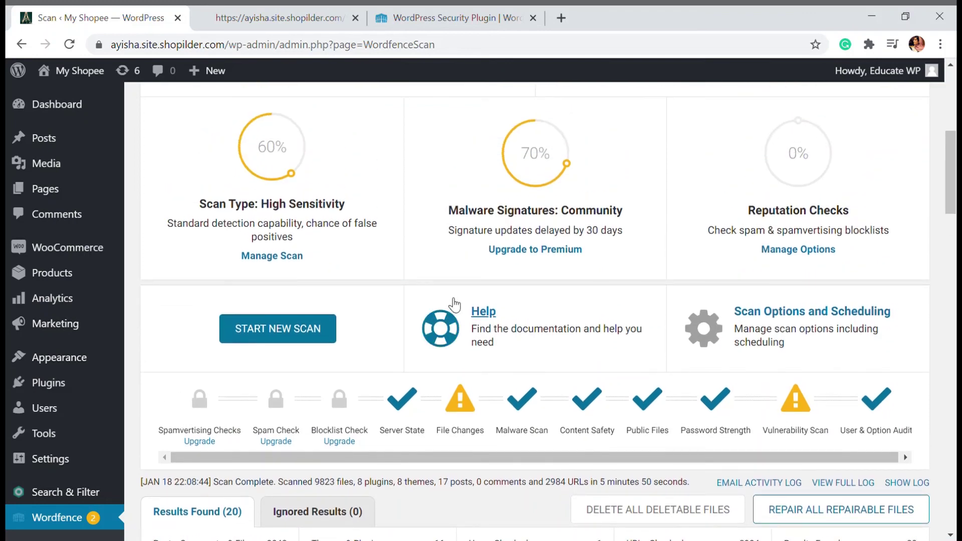
scroll(454, 303, "up", 1)
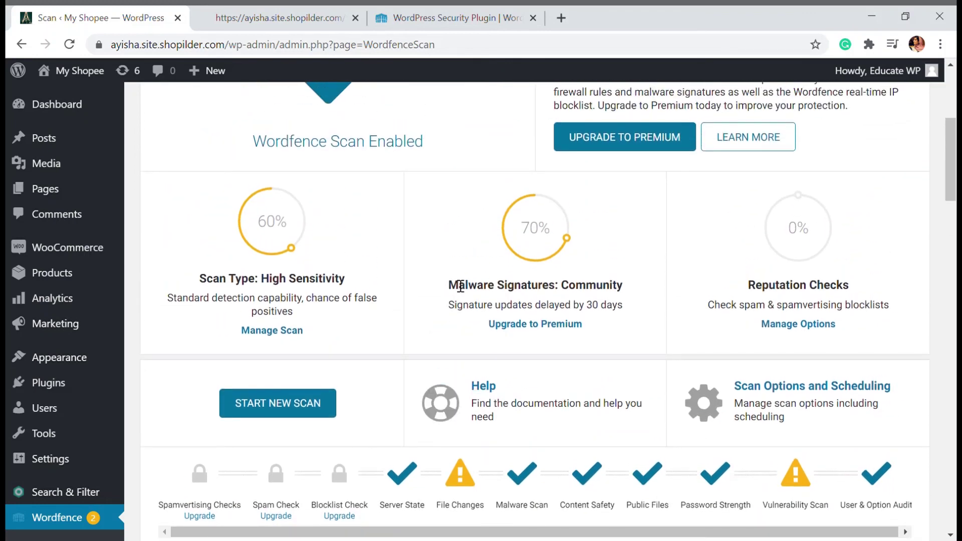
scroll(460, 285, "up", 4)
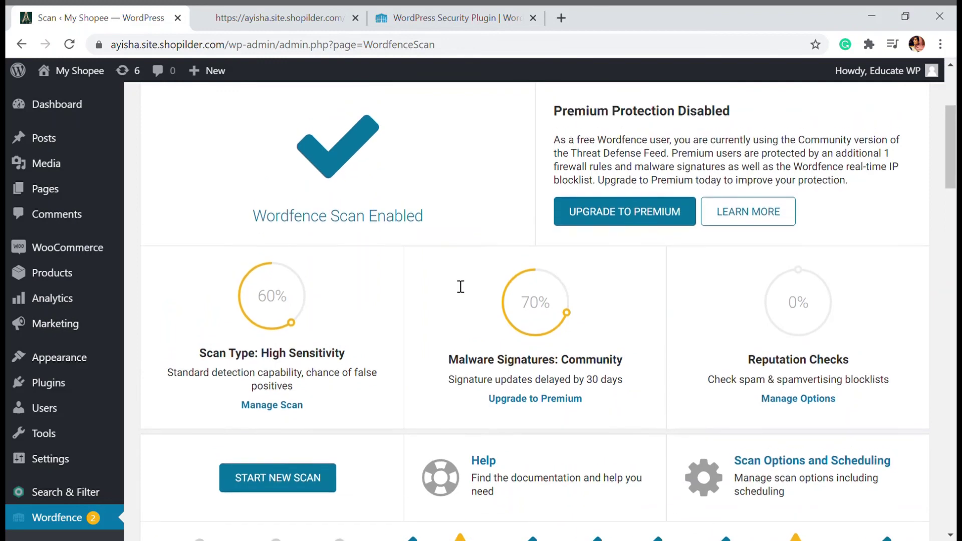